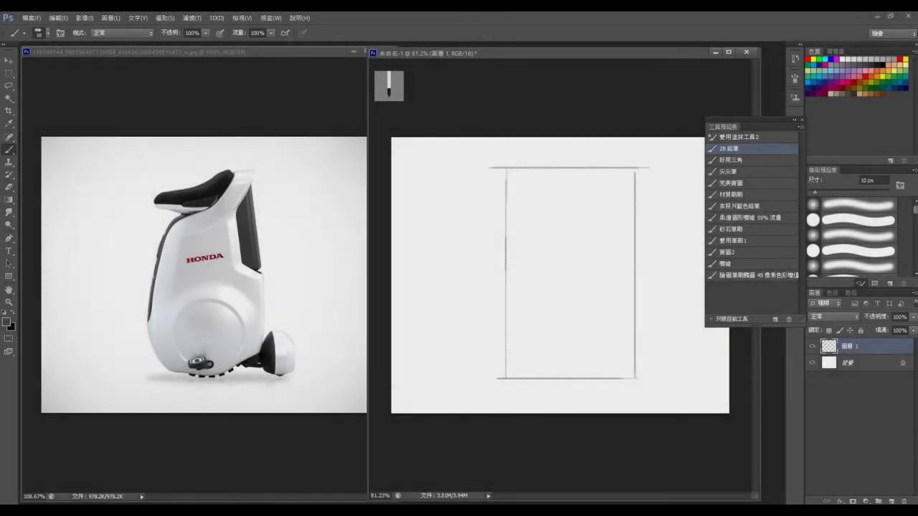
Step: Pencil the construction rectangles, guide lines and the small front-wheel box
mouse_move(609, 378)
mouse_down()
mouse_move(652, 337)
mouse_move(620, 379)
mouse_up()
drag(505, 204, 647, 204)
drag(569, 303, 570, 390)
drag(535, 337, 620, 337)
drag(535, 303, 535, 370)
mouse_move(535, 305)
mouse_down()
mouse_move(614, 305)
mouse_move(612, 377)
mouse_up()
drag(536, 341, 617, 341)
Step: Erase stray construction lines around the front-wheel box
key(e)
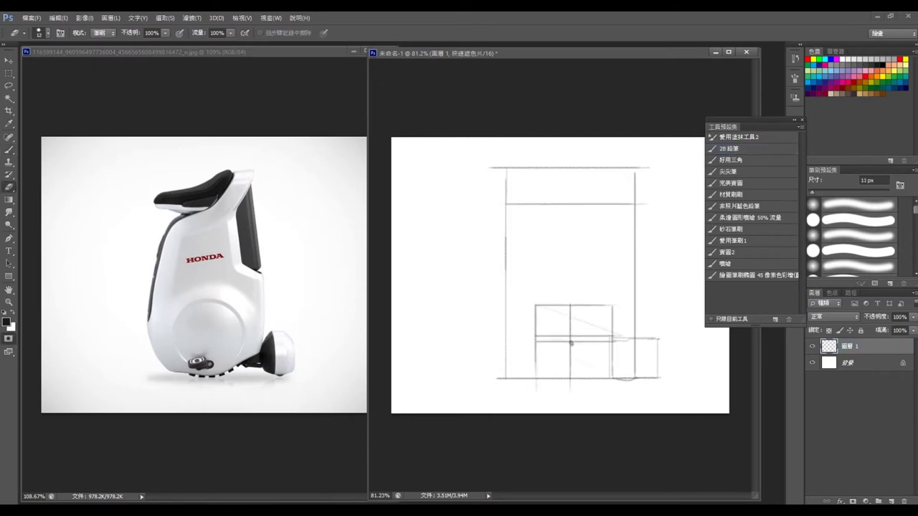
key(x)
drag(551, 337, 592, 361)
key(q)
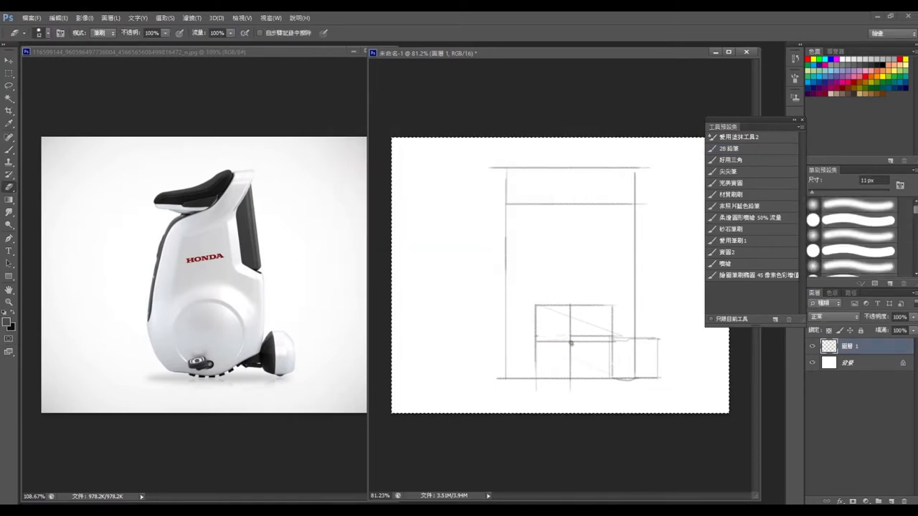
key(b)
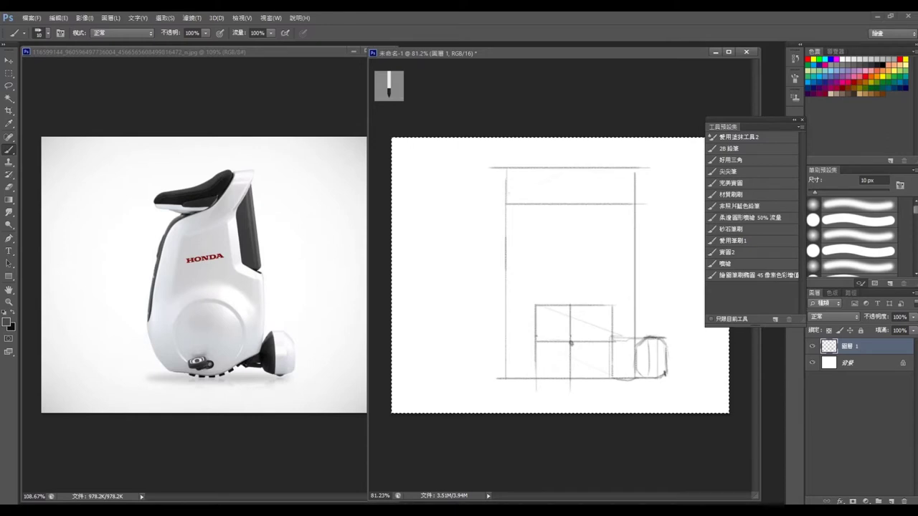
Step: Sketch the seat's curved top, sloping back edge and the rear contour, then darken them
mouse_move(506, 219)
mouse_down()
mouse_move(563, 205)
mouse_move(610, 168)
mouse_move(616, 204)
mouse_up()
mouse_move(632, 173)
mouse_down()
mouse_move(610, 213)
mouse_move(617, 304)
mouse_up()
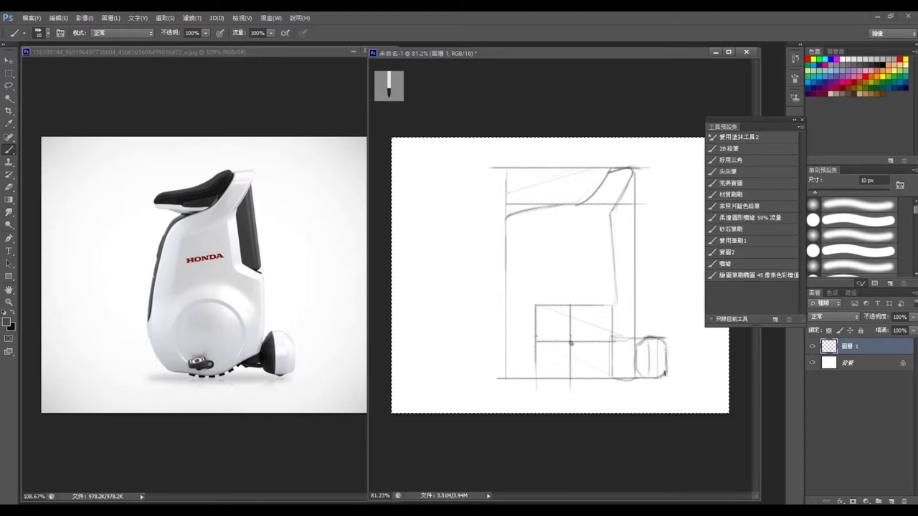
drag(611, 211, 644, 283)
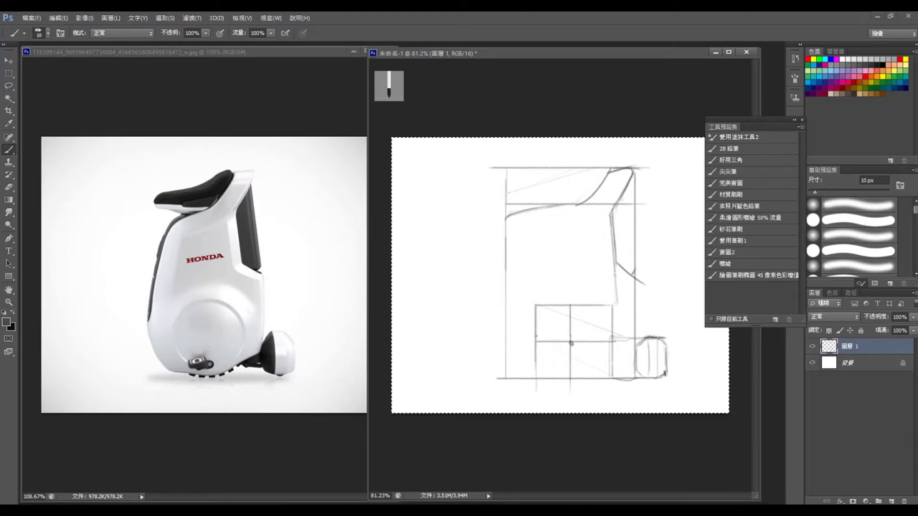
drag(635, 270, 631, 179)
mouse_move(508, 188)
mouse_down()
mouse_move(585, 194)
mouse_move(577, 184)
mouse_move(609, 165)
mouse_up()
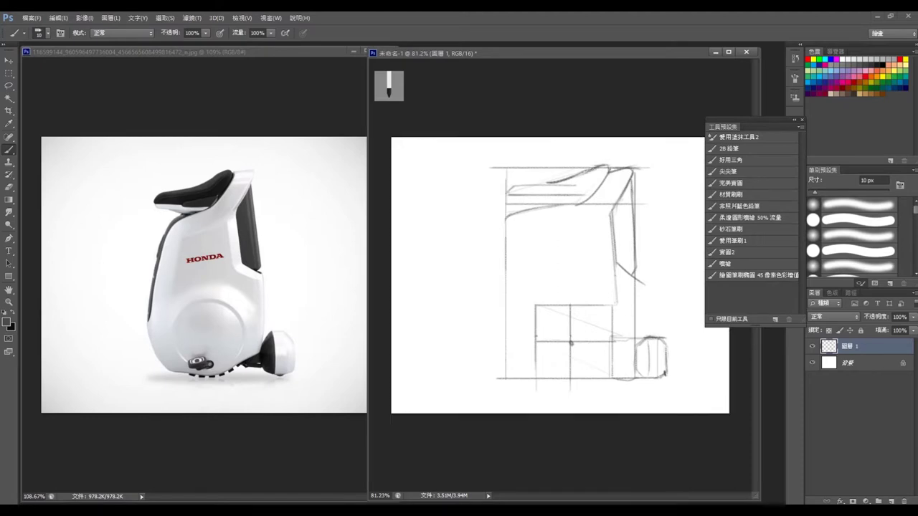
drag(529, 182, 579, 175)
drag(508, 193, 526, 181)
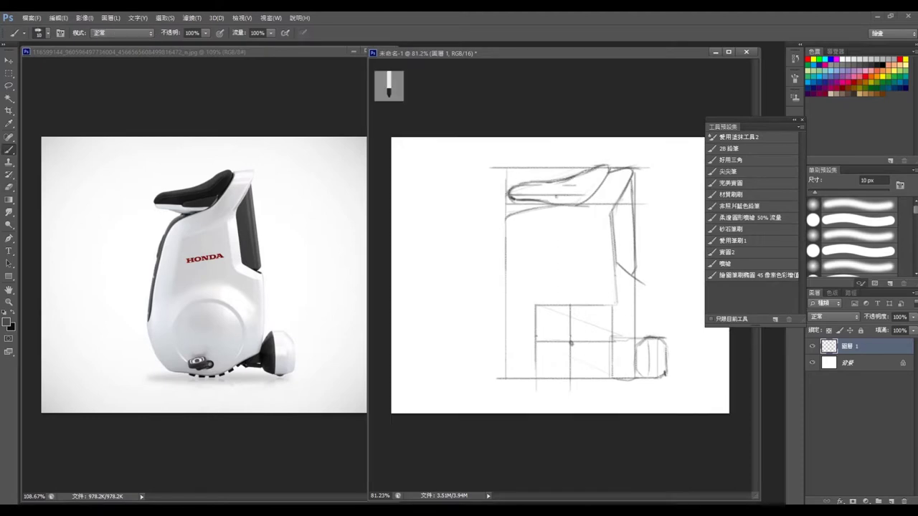
Step: Draw the seat underside and the body's long left and right contours down to the base
drag(557, 200, 597, 197)
mouse_move(516, 200)
mouse_down()
mouse_move(579, 205)
mouse_move(499, 231)
mouse_up()
drag(544, 205, 506, 225)
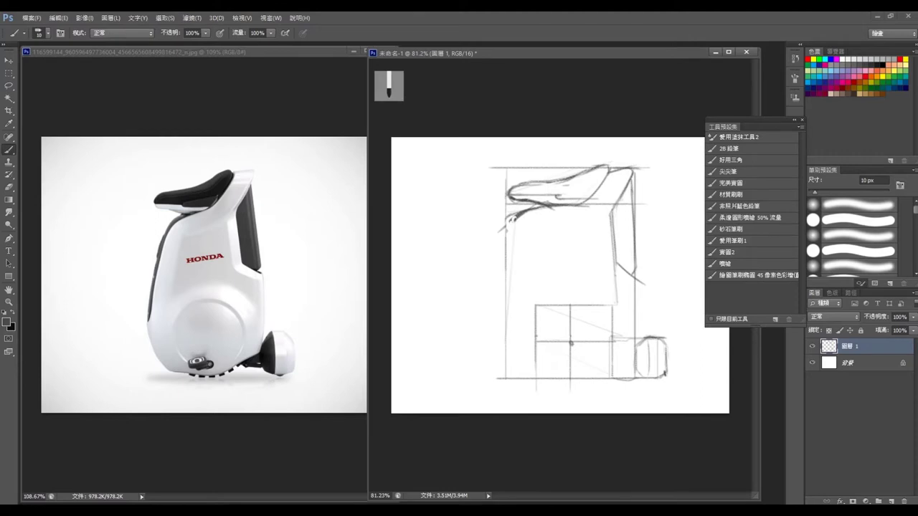
mouse_move(513, 218)
mouse_down()
mouse_move(507, 375)
mouse_move(573, 377)
mouse_up()
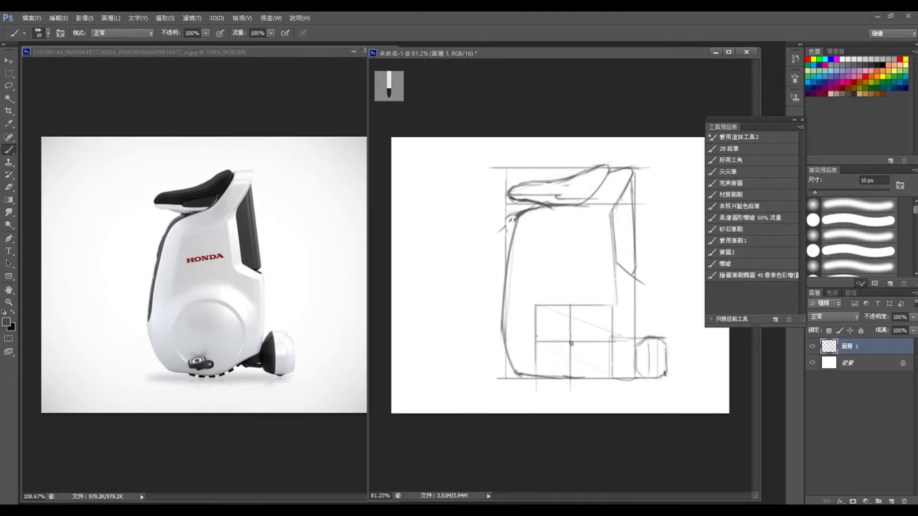
mouse_move(634, 276)
mouse_down()
mouse_move(633, 354)
mouse_move(587, 378)
mouse_move(573, 373)
mouse_up()
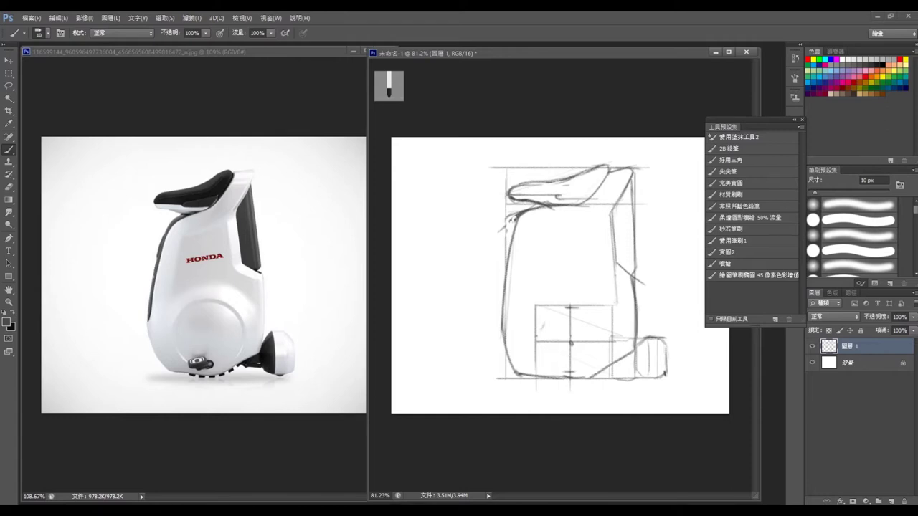
drag(616, 301, 559, 215)
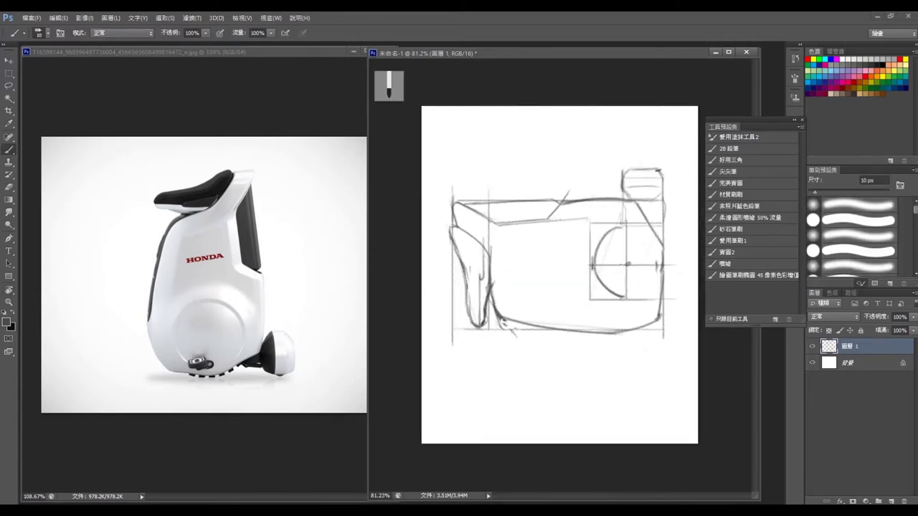
Step: Redraw the wheel arc, rotate the view upright, and pencil a box around the main wheel
drag(615, 223, 595, 268)
drag(616, 301, 559, 215)
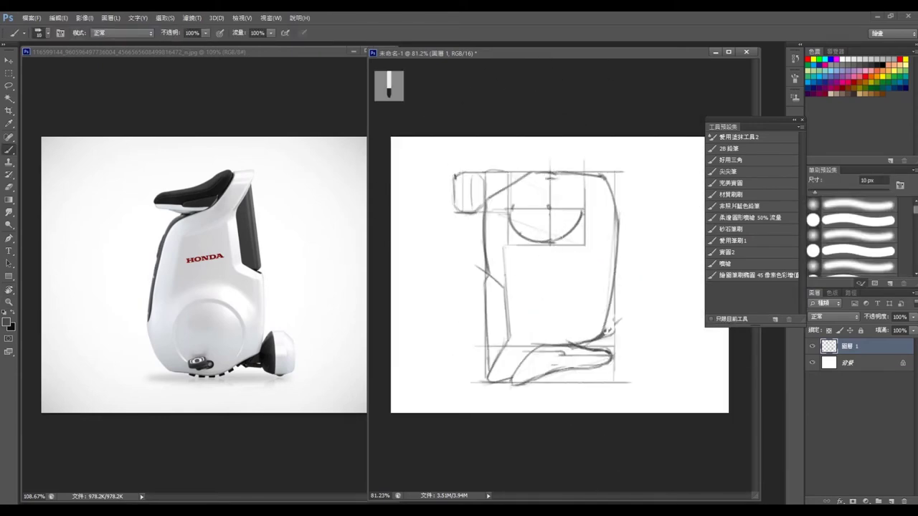
drag(502, 215, 617, 215)
drag(541, 304, 541, 370)
mouse_move(540, 307)
mouse_down()
mouse_move(605, 307)
mouse_move(604, 366)
mouse_move(536, 366)
mouse_move(607, 338)
mouse_up()
key(e)
key(b)
key(e)
key(b)
Step: Add horizontal and vertical centre guide lines inside the wheel box
drag(543, 338, 611, 338)
drag(572, 307, 572, 369)
key(e)
key(b)
drag(544, 336, 603, 336)
drag(542, 308, 625, 308)
key(e)
key(b)
Step: Draw the wheel circle inside the box and lightly erase its base
drag(543, 339, 605, 338)
drag(565, 368, 543, 316)
mouse_move(542, 351)
mouse_down()
mouse_move(572, 306)
mouse_move(542, 359)
mouse_up()
key(e)
key(b)
mouse_move(605, 329)
mouse_down()
mouse_move(578, 373)
mouse_move(591, 370)
mouse_up()
Step: Draw the small front wheel and its joint
key(e)
key(b)
key(e)
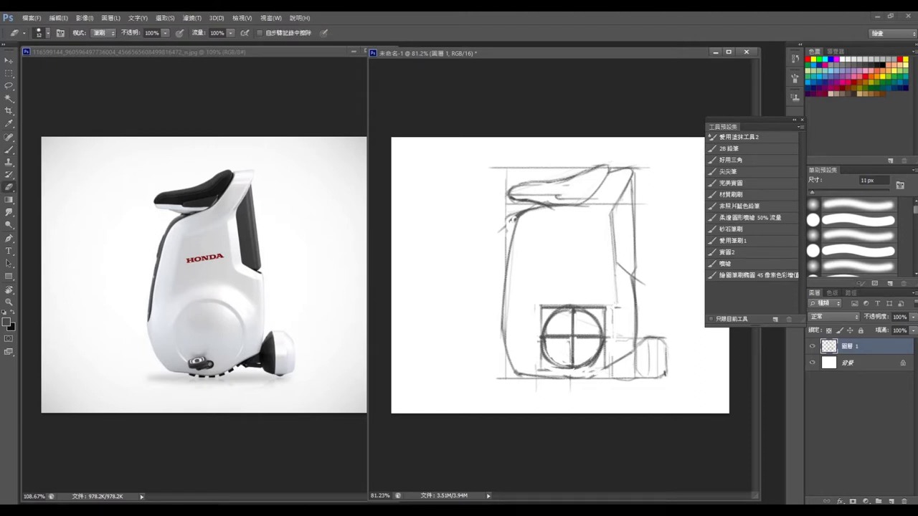
key(b)
mouse_move(613, 370)
mouse_down()
mouse_move(639, 362)
mouse_move(635, 370)
mouse_up()
mouse_move(648, 337)
mouse_down()
mouse_move(649, 377)
mouse_move(665, 370)
mouse_up()
Step: Add light rear-edge lines and reinforce the left contour and seat edge with a finer pencil
key(e)
drag(600, 217, 613, 280)
key(b)
key(bracketleft)
key(bracketleft)
key(bracketleft)
mouse_move(529, 231)
mouse_down()
mouse_move(514, 311)
mouse_move(591, 217)
mouse_up()
mouse_move(538, 208)
mouse_down()
mouse_move(508, 251)
mouse_move(519, 221)
mouse_up()
key(e)
key(b)
Step: Erase the cross guide lines inside the wheel circle with a larger eraser
key(e)
key(b)
key(e)
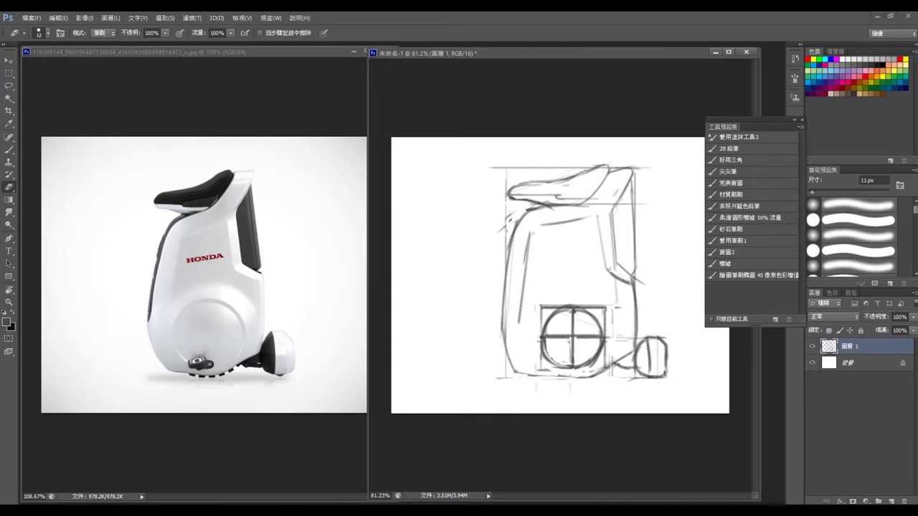
key(b)
key(e)
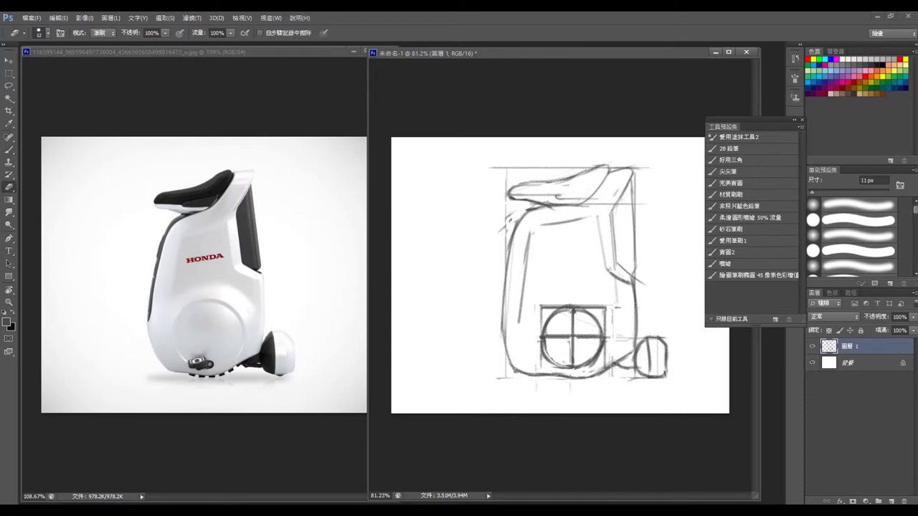
key(bracketright)
key(bracketright)
key(bracketright)
drag(572, 308, 573, 365)
drag(544, 337, 599, 337)
Step: Add a new layer, Layer 2, beneath the sketch layer
key(b)
click(573, 339)
key(ctrl+z)
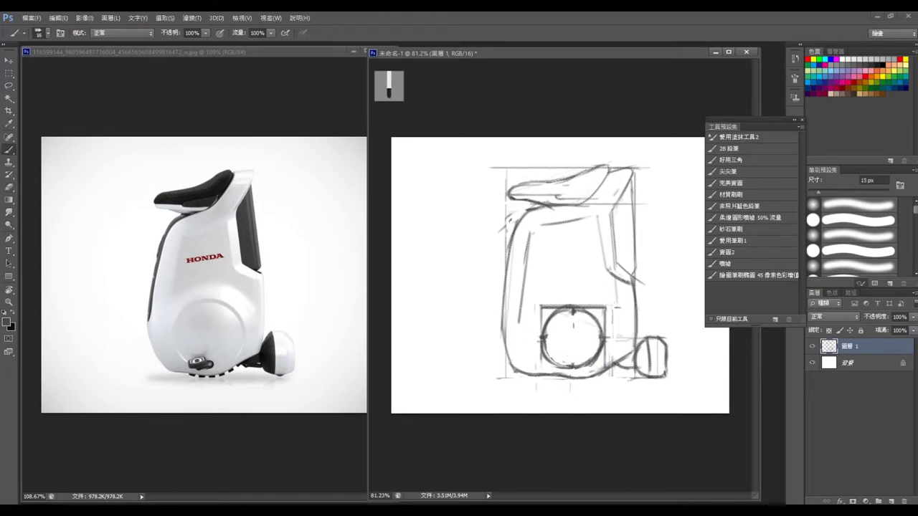
key(e)
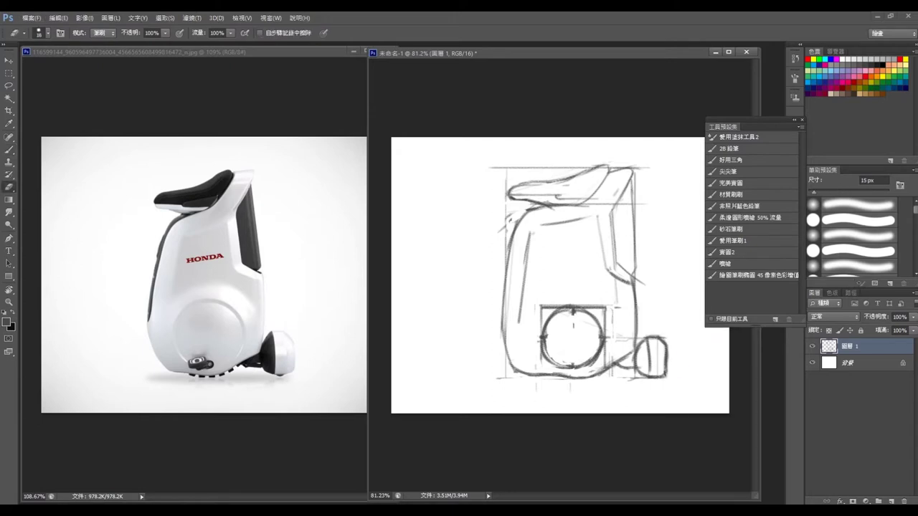
key(ctrl+shift+alt+n)
key(ctrl+bracketleft)
Step: Set the foreground colour to light grey 220
key(i)
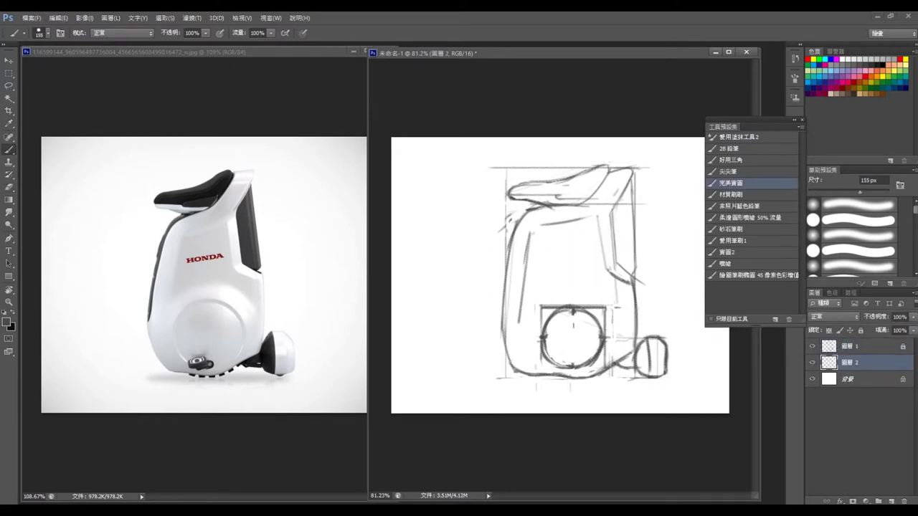
click(6, 322)
text(220)
key(Return)
Step: Paint light grey over the whole device shape, including middle and base
key(b)
drag(545, 215, 588, 265)
drag(516, 187, 631, 179)
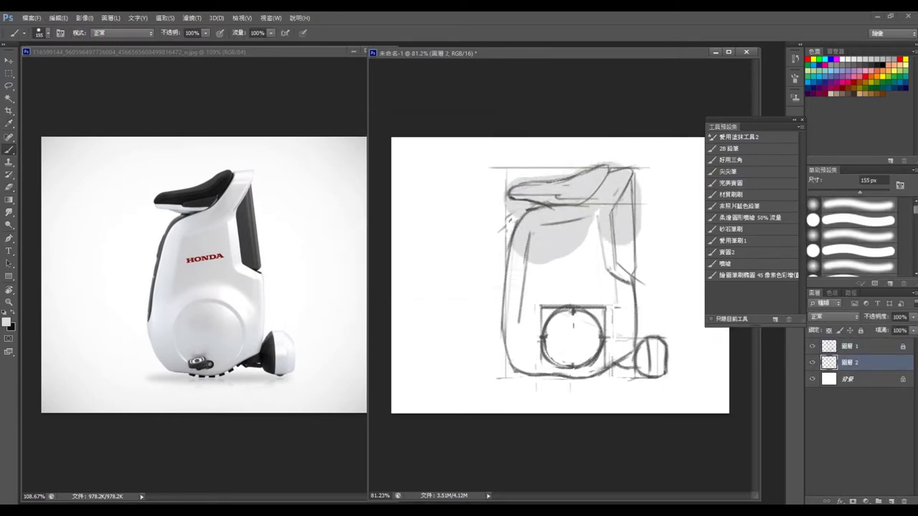
drag(516, 236, 516, 359)
drag(574, 279, 624, 365)
drag(566, 377, 660, 351)
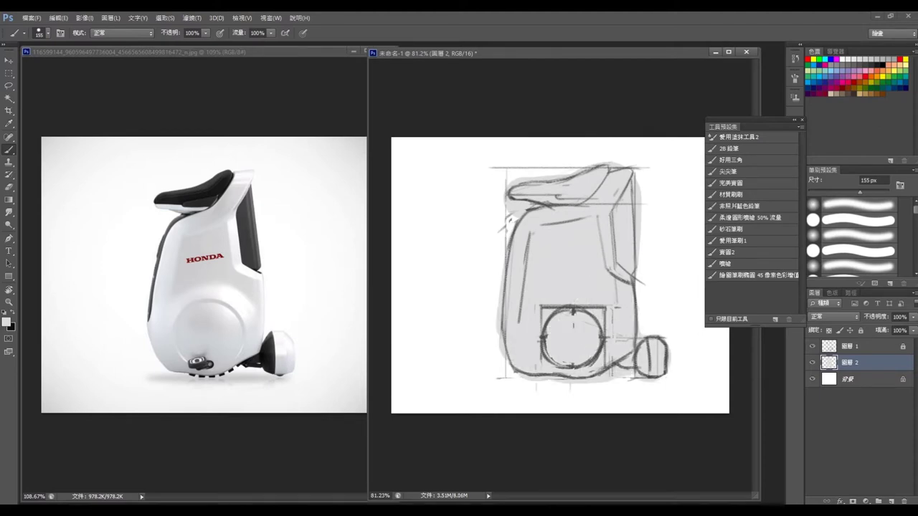
Step: Erase grey overspill outside the outline and lock the layer's transparency
key(e)
drag(500, 359, 500, 328)
drag(510, 230, 500, 330)
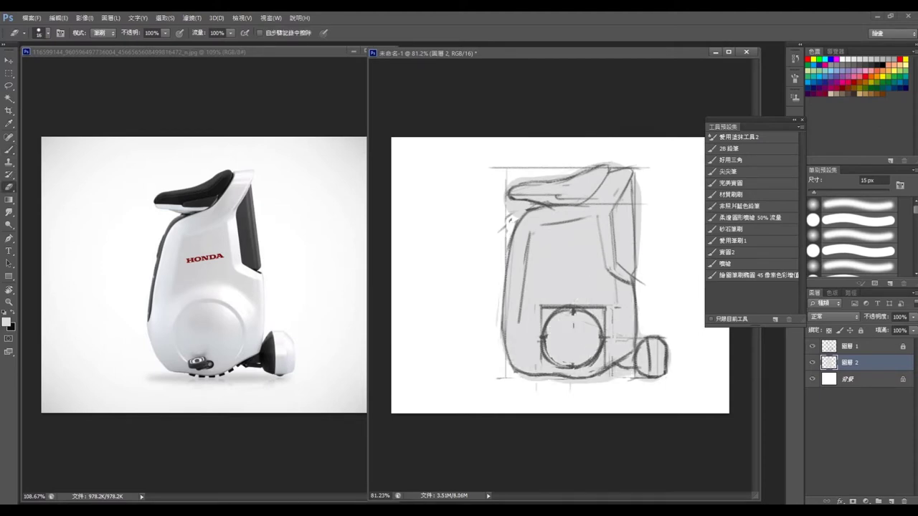
drag(516, 378, 659, 377)
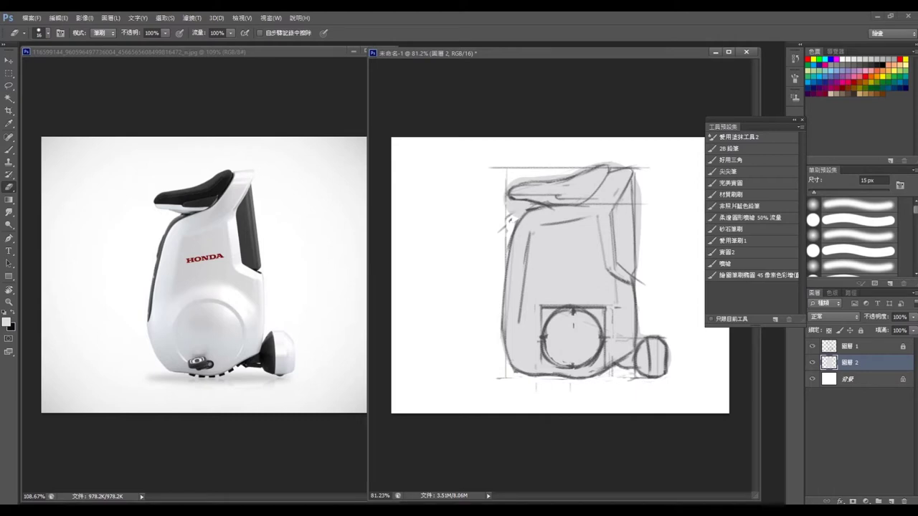
drag(637, 183, 638, 260)
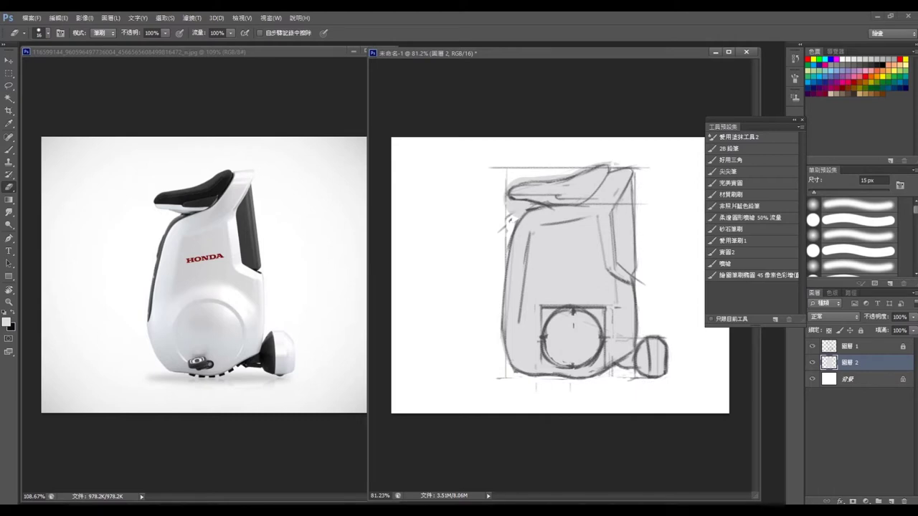
mouse_move(595, 168)
mouse_down()
mouse_move(515, 179)
mouse_move(534, 205)
mouse_move(509, 205)
mouse_up()
key(slash)
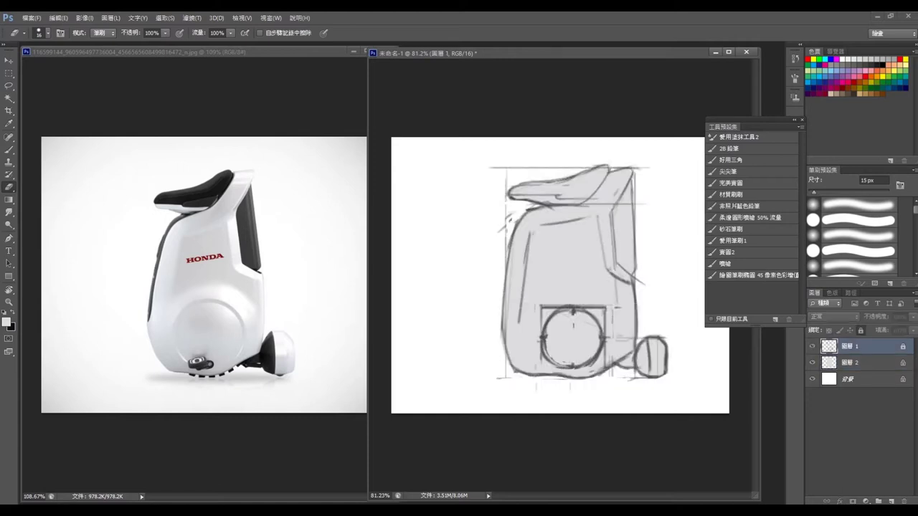
key(alt+BackSpace)
Step: Choose near-black and paint a dark stroke along the seat top
click(7, 321)
click(344, 287)
click(553, 143)
key(ctrl+alt+z)
key(ctrl+alt+z)
key(ctrl+shift+z)
mouse_move(510, 192)
mouse_down()
mouse_move(562, 191)
mouse_move(606, 166)
mouse_move(539, 189)
mouse_move(513, 191)
mouse_move(579, 179)
mouse_move(519, 185)
mouse_up()
Step: Paint the front wheel dark
click(7, 321)
key(Return)
key(e)
drag(645, 341, 643, 373)
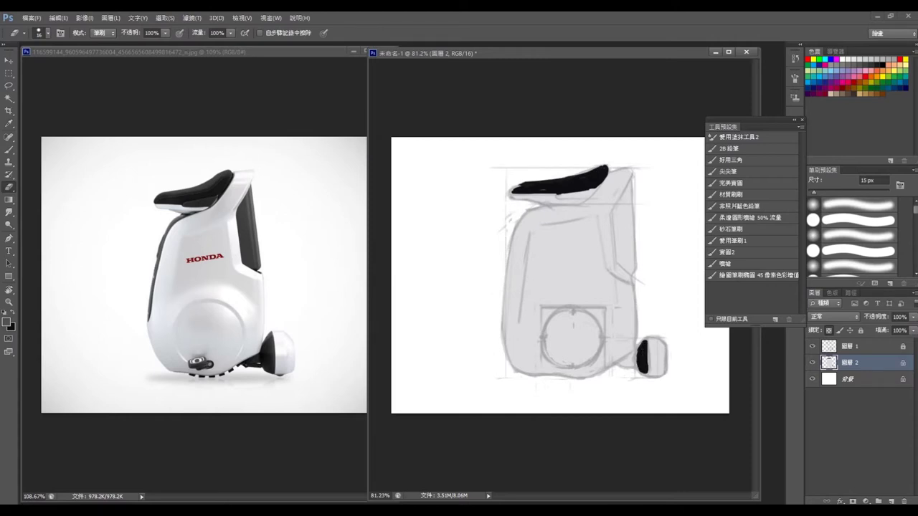
Step: Add dark strokes under the seat and down the left edge, stepping back the last ones
click(6, 321)
key(Return)
drag(598, 190, 561, 196)
drag(515, 223, 593, 195)
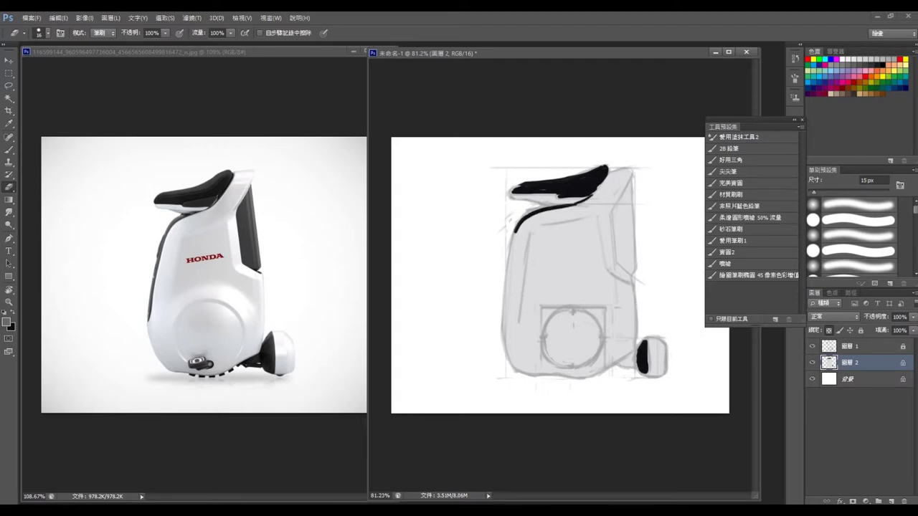
drag(515, 234, 502, 321)
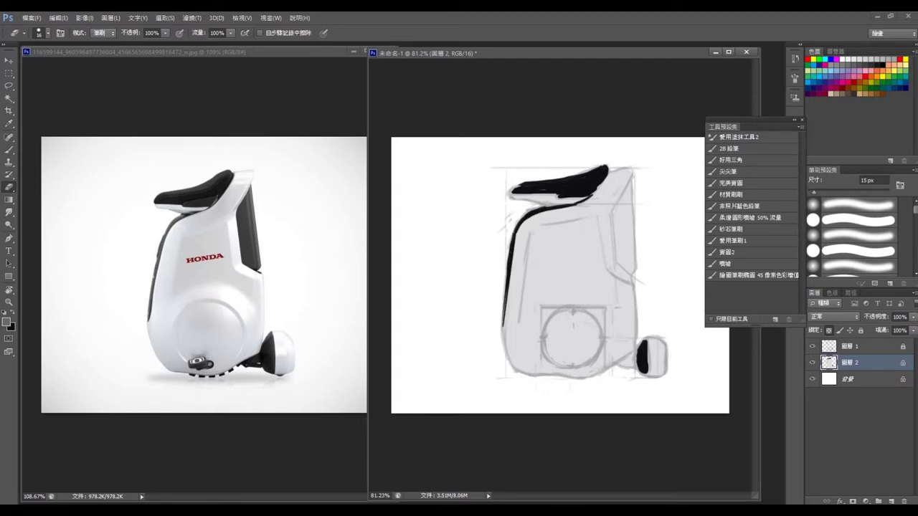
key(ctrl+alt+z)
key(ctrl+alt+z)
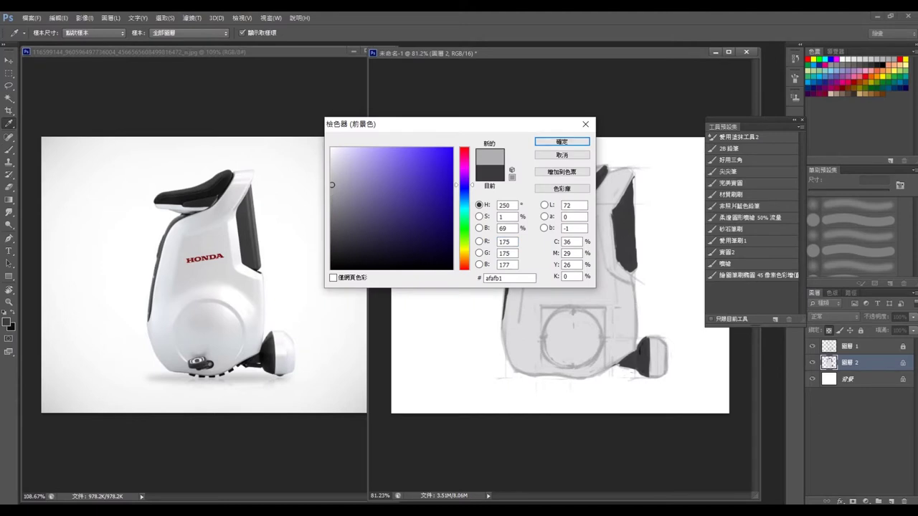
Step: Undo the stray squiggle painted above the wheel
key(ctrl+z)
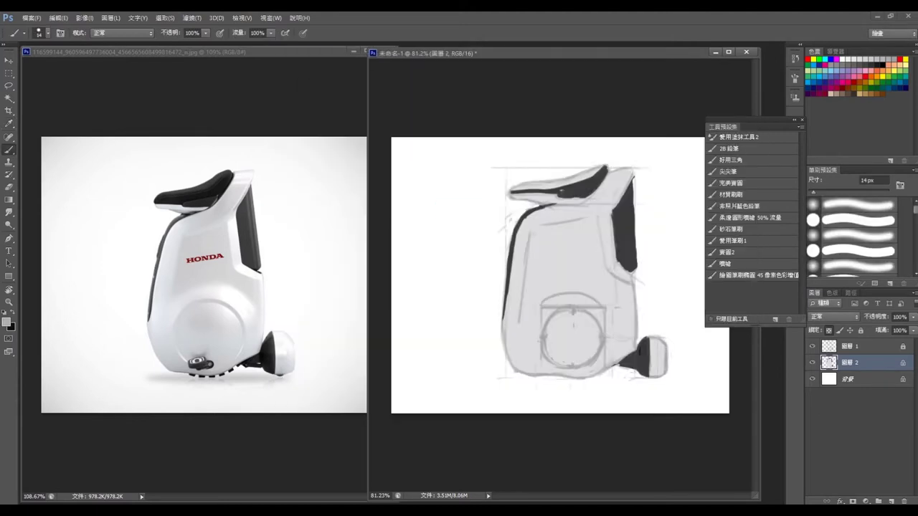
Step: With a larger brush, shade a grey arc above the wheel and the upper body
key(bracketright)
key(bracketright)
key(bracketright)
mouse_move(529, 303)
mouse_down()
mouse_move(599, 285)
mouse_move(624, 309)
mouse_move(631, 283)
mouse_move(534, 236)
mouse_move(599, 237)
mouse_up()
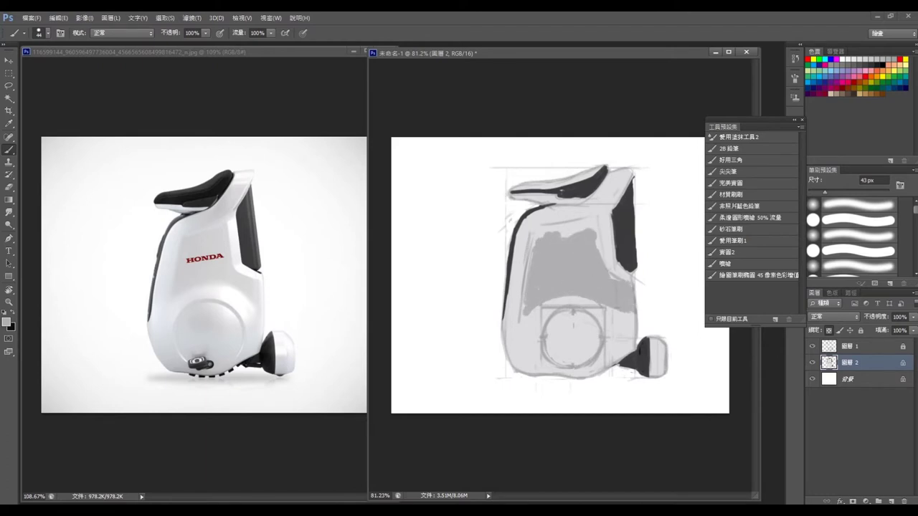
drag(611, 187, 552, 226)
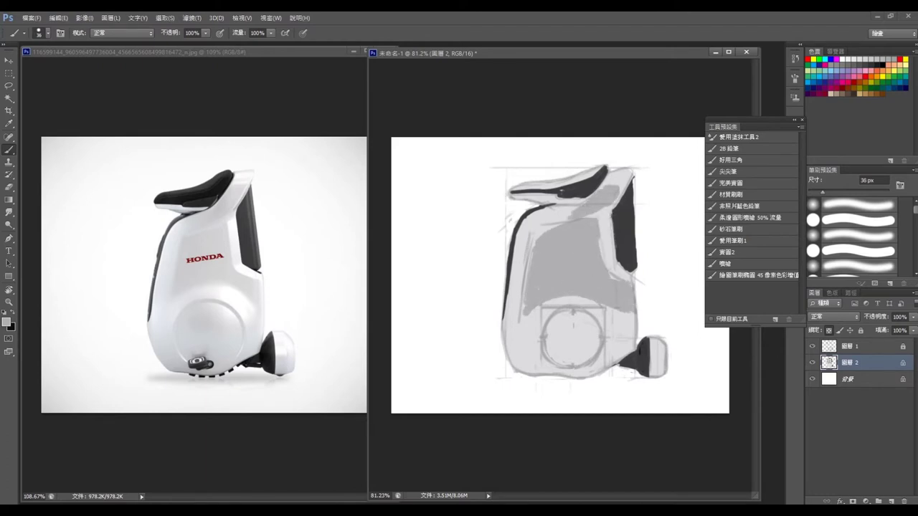
drag(568, 306, 559, 364)
Step: Fill the wheel interior with grey and add darker strokes along the body's right edge
alt+right_click(578, 333)
click(571, 337)
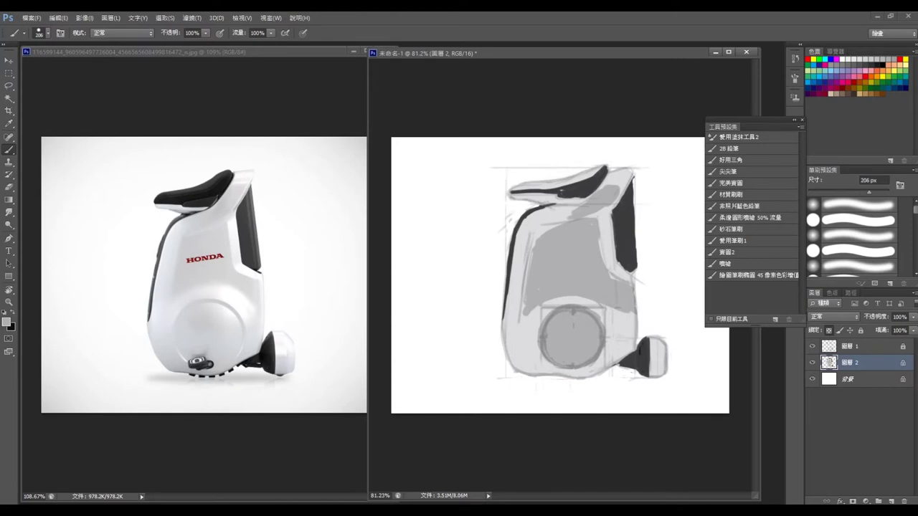
alt+right_click(577, 340)
alt+right_click(568, 348)
alt+right_click(567, 349)
drag(625, 315, 631, 335)
drag(615, 293, 625, 329)
Step: Switch to a lighter grey and extend the shading on the right side and lower middle
click(6, 322)
click(560, 140)
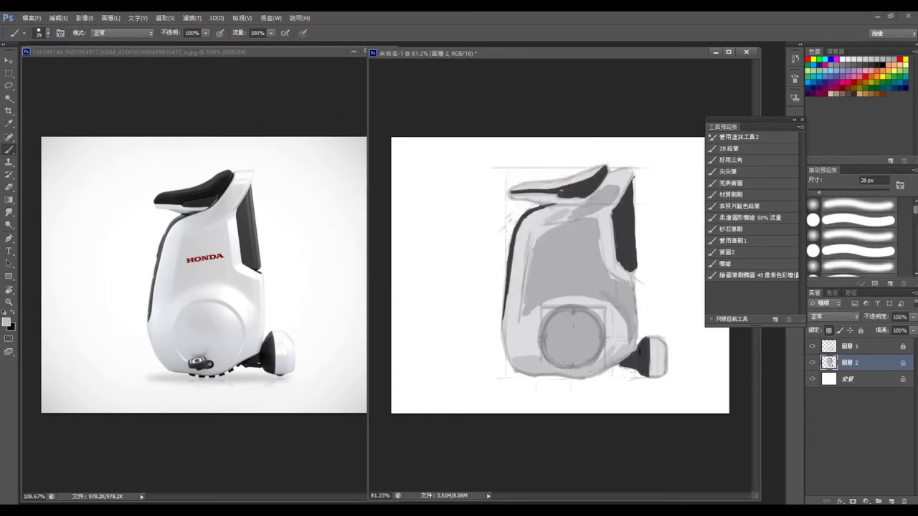
drag(584, 189, 579, 189)
mouse_move(606, 270)
mouse_down()
mouse_move(628, 284)
mouse_move(622, 321)
mouse_up()
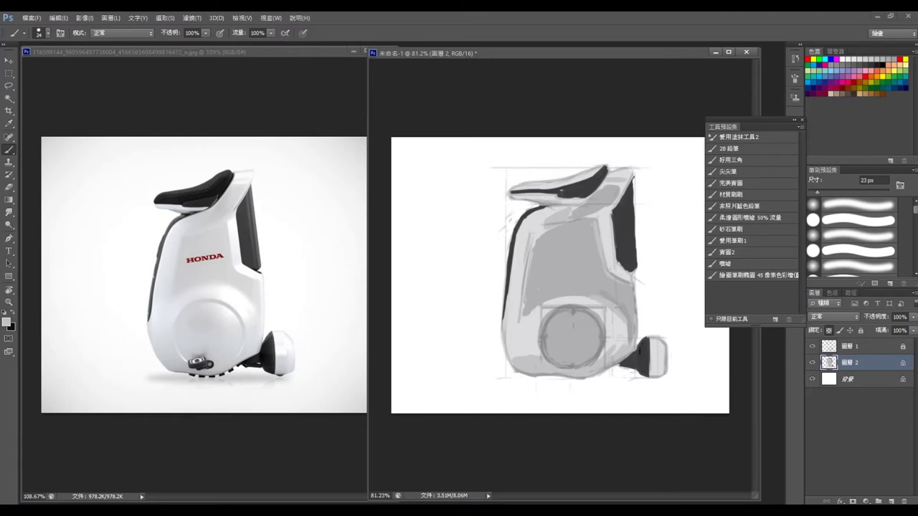
mouse_move(574, 291)
mouse_down()
mouse_move(544, 304)
mouse_move(553, 324)
mouse_up()
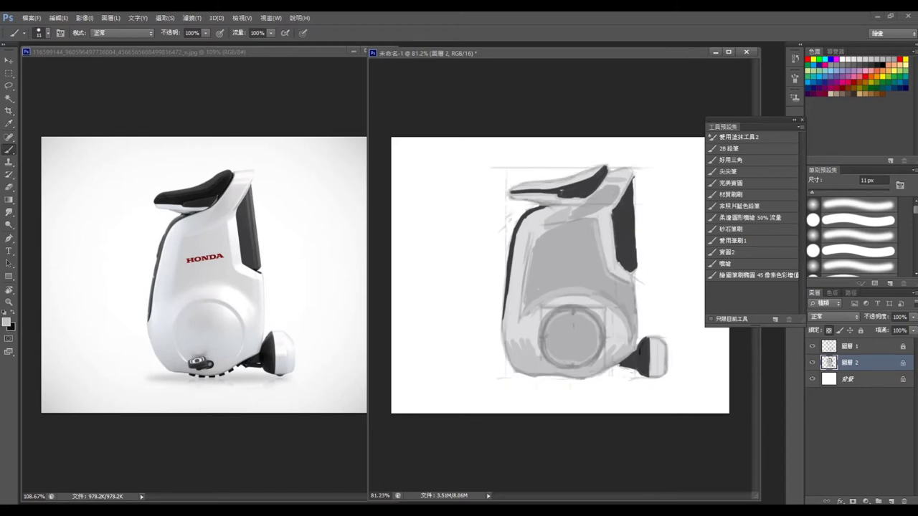
Step: Paint a light stroke under the seat, select the 實圓2 preset, and hide Layer 1
drag(530, 182, 552, 182)
click(7, 322)
key(Return)
mouse_move(519, 183)
mouse_down()
mouse_move(601, 172)
mouse_move(511, 189)
mouse_up()
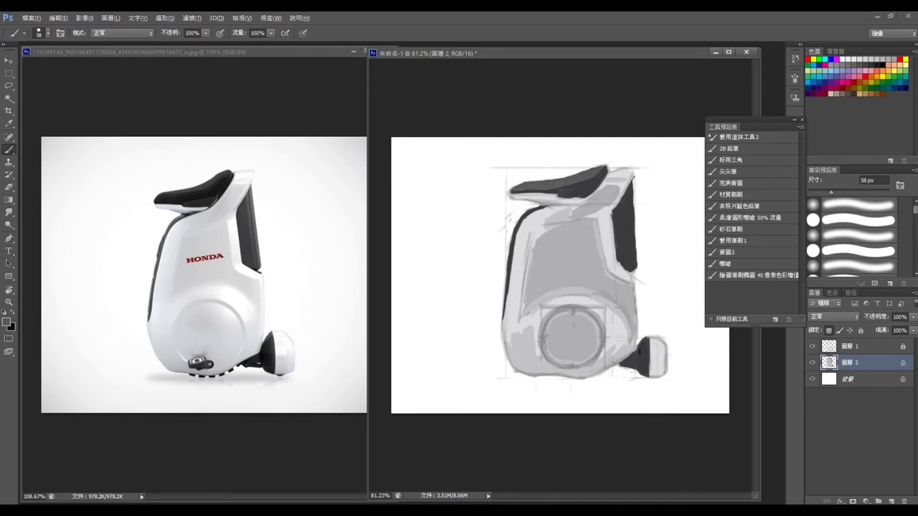
click(727, 252)
click(813, 346)
Step: Smooth the body's left edge, centre and upper area with soft light-grey strokes
mouse_move(510, 231)
mouse_down()
mouse_move(506, 312)
mouse_move(531, 341)
mouse_up()
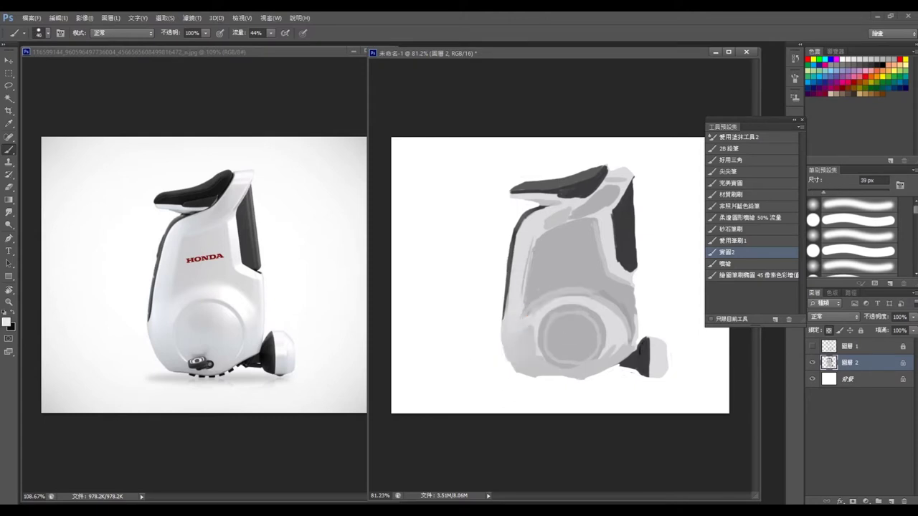
mouse_move(529, 301)
mouse_down()
mouse_move(539, 258)
mouse_move(570, 286)
mouse_move(593, 272)
mouse_move(577, 283)
mouse_move(620, 288)
mouse_move(634, 326)
mouse_up()
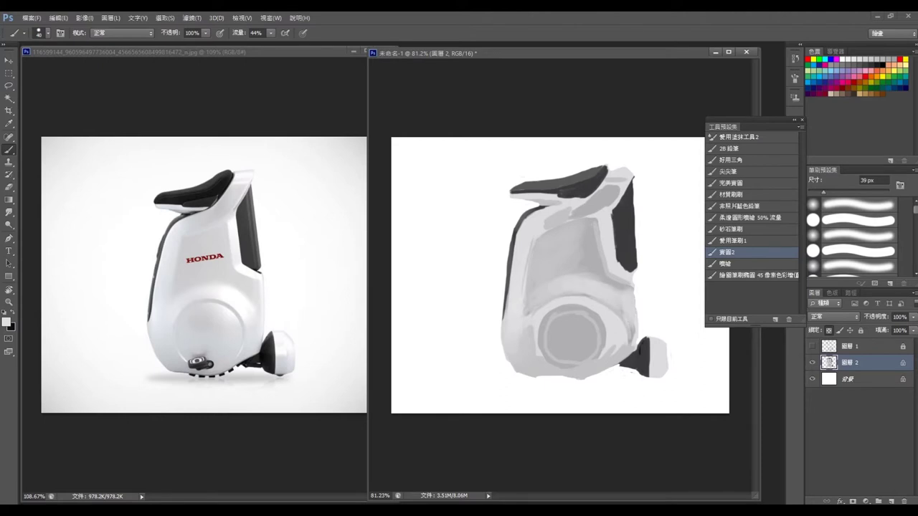
drag(577, 290, 629, 274)
drag(547, 280, 602, 233)
drag(531, 301, 574, 221)
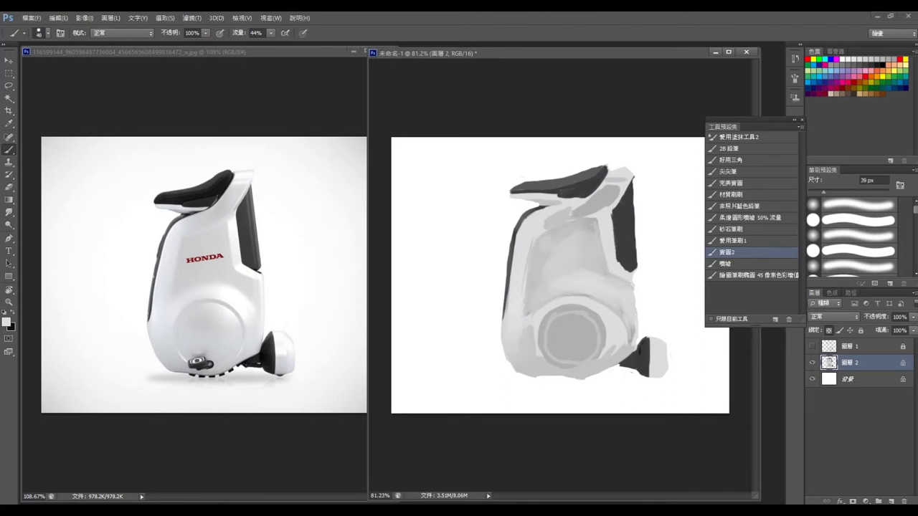
drag(542, 247, 602, 229)
click(731, 182)
mouse_move(560, 287)
mouse_down()
mouse_move(576, 273)
mouse_move(538, 243)
mouse_up()
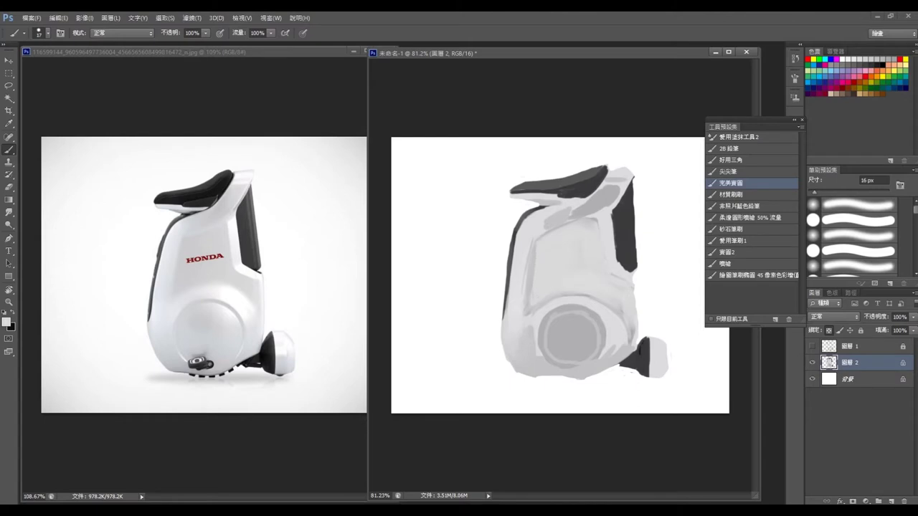
Step: Sample a lighter grey and fill the wheel with soft light strokes
key(bracketright)
key(bracketright)
key(bracketright)
click(731, 252)
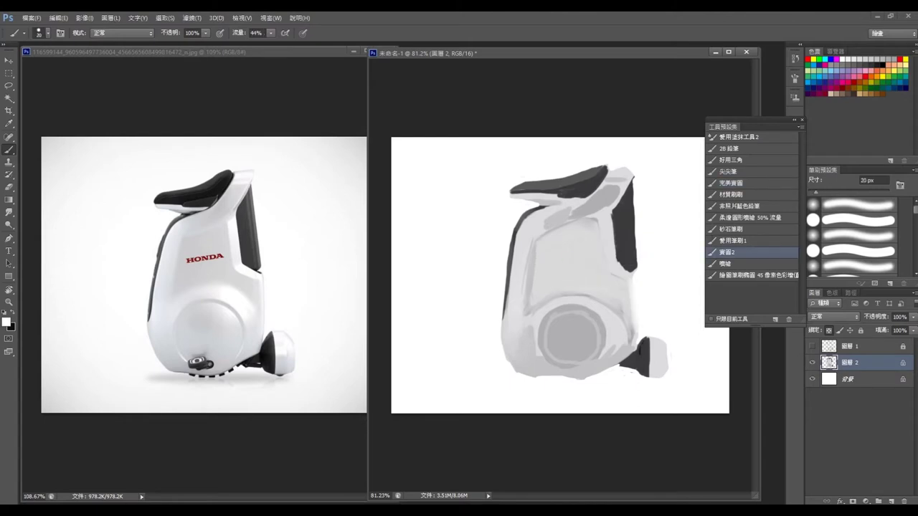
key(bracketleft)
key(bracketleft)
key(bracketleft)
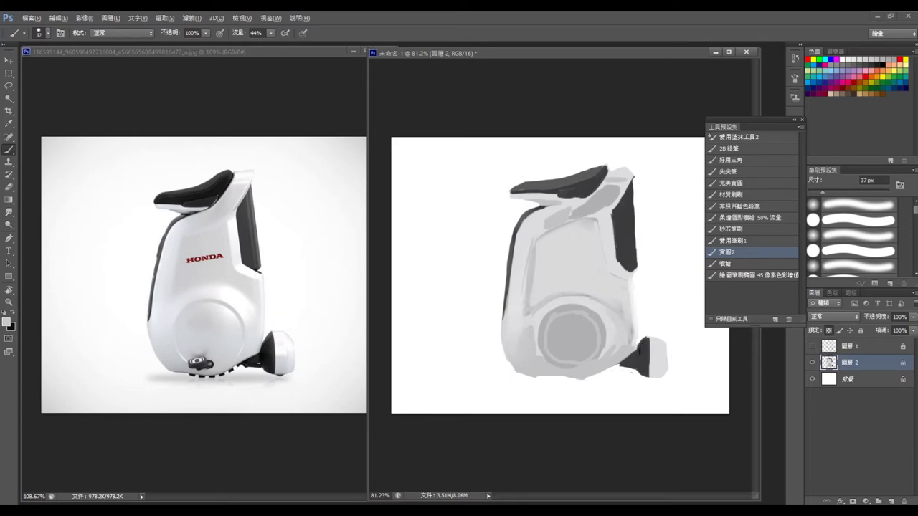
drag(606, 326, 602, 351)
alt+click(600, 354)
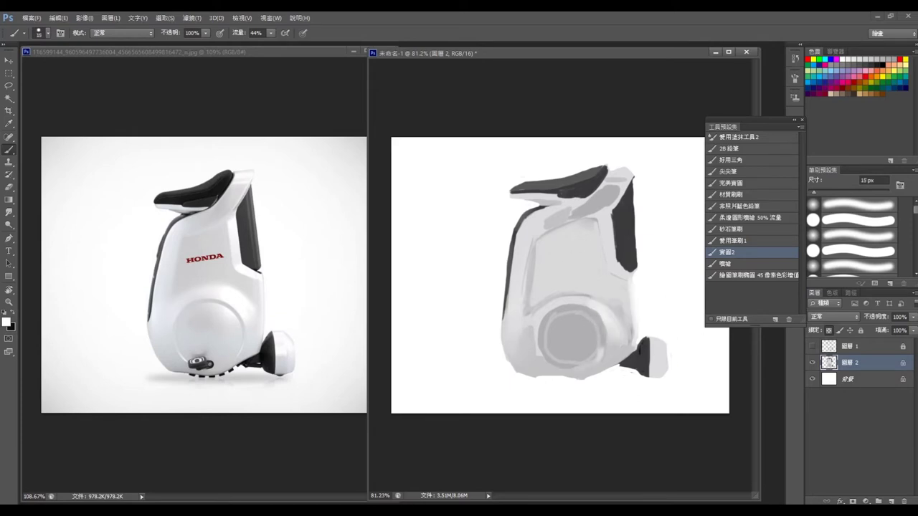
key(bracketright)
key(bracketright)
key(bracketright)
drag(559, 329, 580, 351)
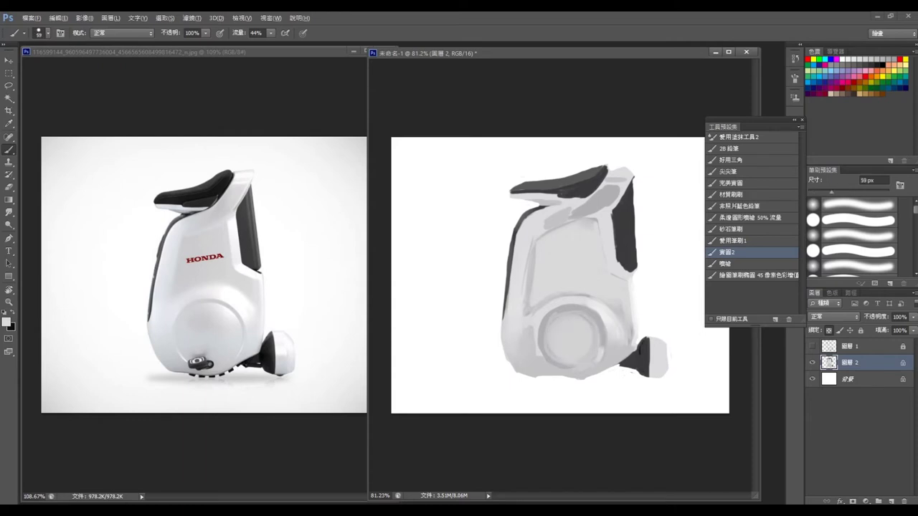
drag(570, 337, 577, 344)
Step: Sample light greys and a highlight tone from the painted body
key(bracketleft)
key(bracketleft)
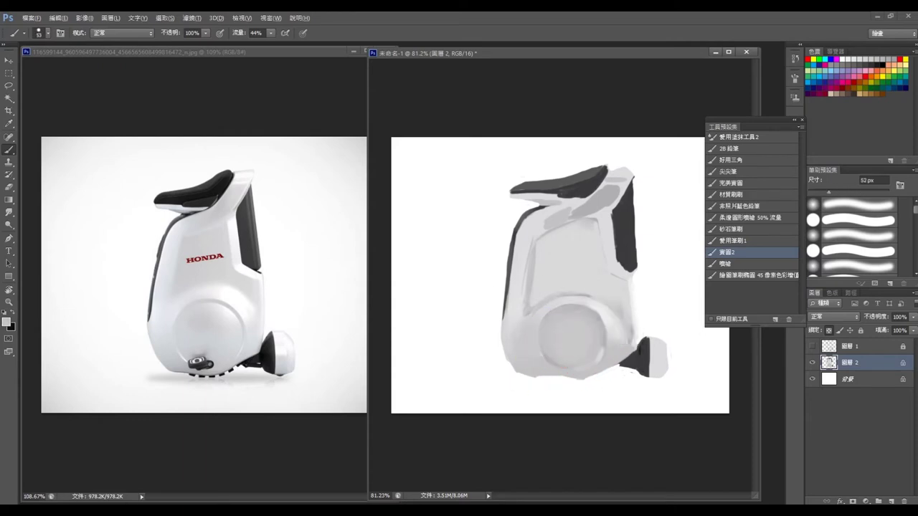
key(bracketleft)
key(bracketleft)
key(bracketleft)
alt+click(552, 329)
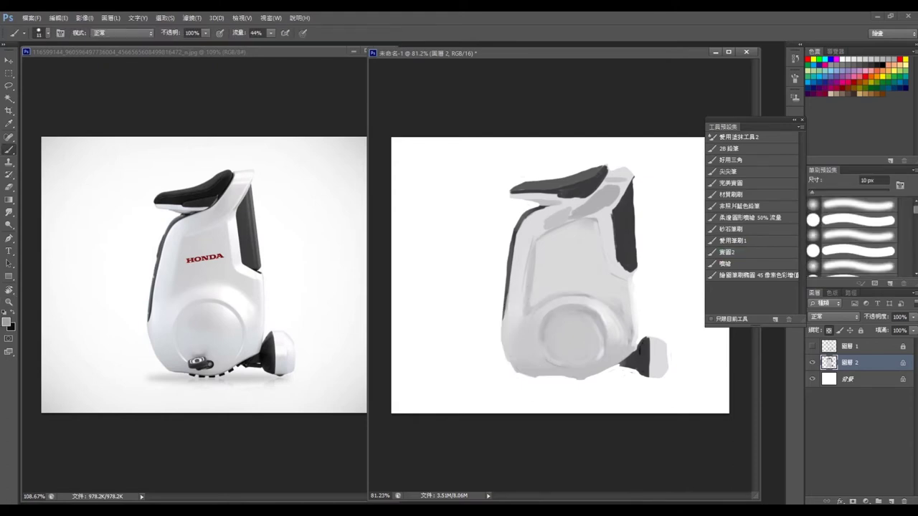
alt+right_click(531, 313)
alt+click(531, 313)
key(bracketright)
alt+click(557, 280)
alt+click(546, 287)
alt+click(566, 215)
Step: Paint and refine a smooth curved highlight across the upper body
drag(552, 222, 587, 208)
alt+click(559, 215)
drag(527, 230, 573, 211)
alt+click(558, 211)
alt+click(575, 213)
alt+click(602, 210)
Step: Brighten the body edge beside the black stripe and repaint the stripe's left edge and lower end
key(bracketleft)
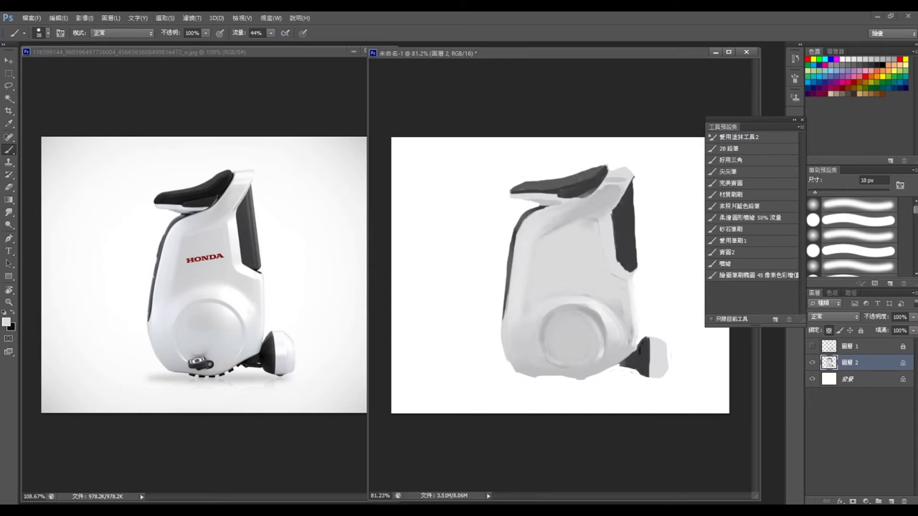
alt+click(608, 226)
mouse_move(606, 224)
mouse_down()
mouse_move(611, 265)
mouse_move(631, 279)
mouse_move(615, 251)
mouse_up()
alt+click(630, 198)
mouse_move(625, 198)
mouse_down()
mouse_move(626, 260)
mouse_move(625, 251)
mouse_move(635, 270)
mouse_up()
drag(615, 235, 637, 271)
Step: Add a fine white highlight on the rear wheel pod
key(x)
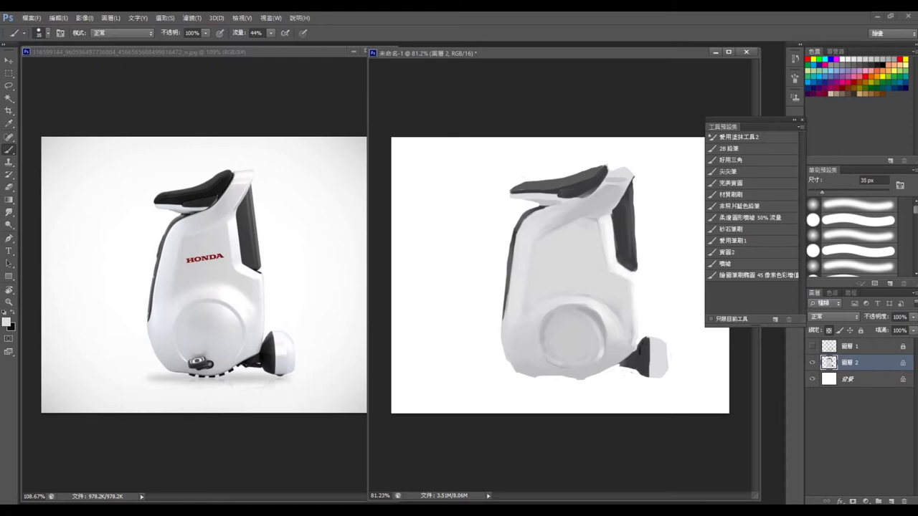
alt+right_click(631, 292)
key(x)
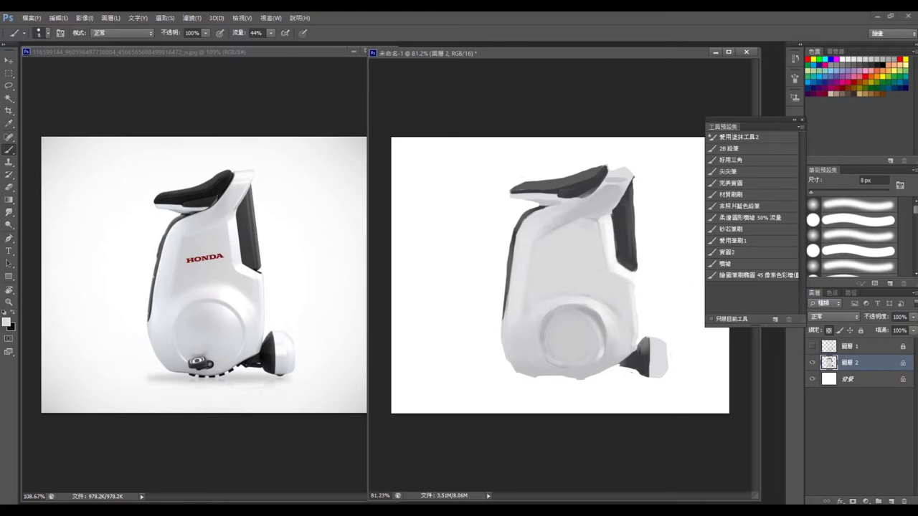
key(x)
drag(653, 340, 656, 357)
key(bracketright)
key(bracketright)
key(bracketright)
key(bracketright)
key(bracketright)
Step: Paint a grey stroke on the wheel and sample lighter greys near it, with the brush at 8 px
alt+right_click(557, 324)
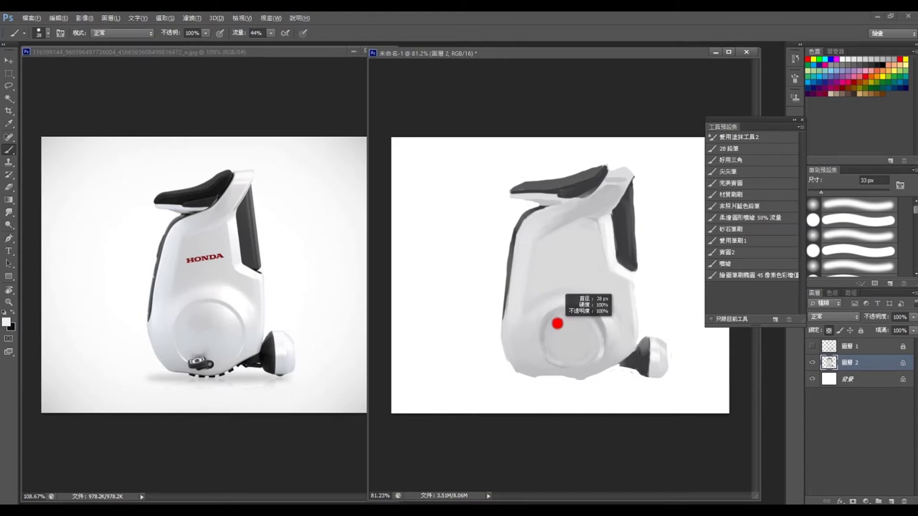
drag(566, 317, 565, 335)
alt+right_click(579, 309)
alt+click(602, 341)
alt+click(594, 313)
alt+right_click(597, 303)
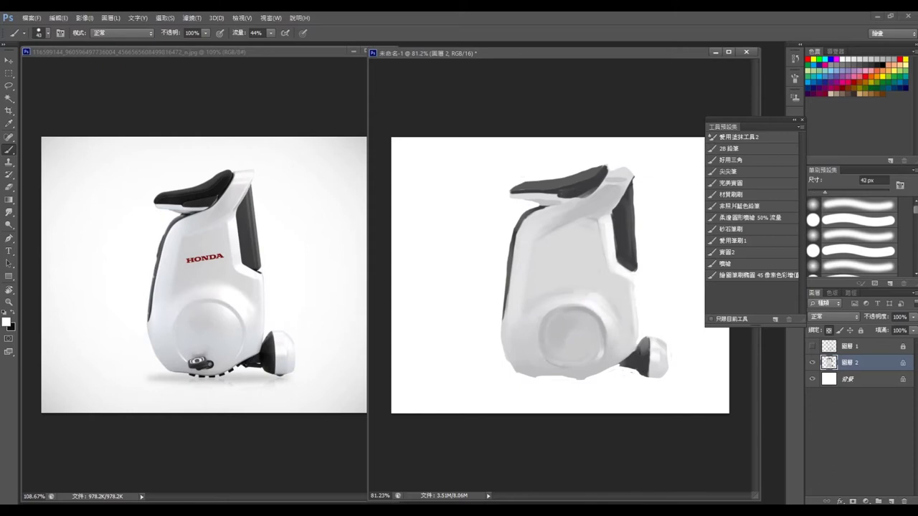
alt+right_click(570, 311)
key(bracketright)
key(bracketright)
key(bracketright)
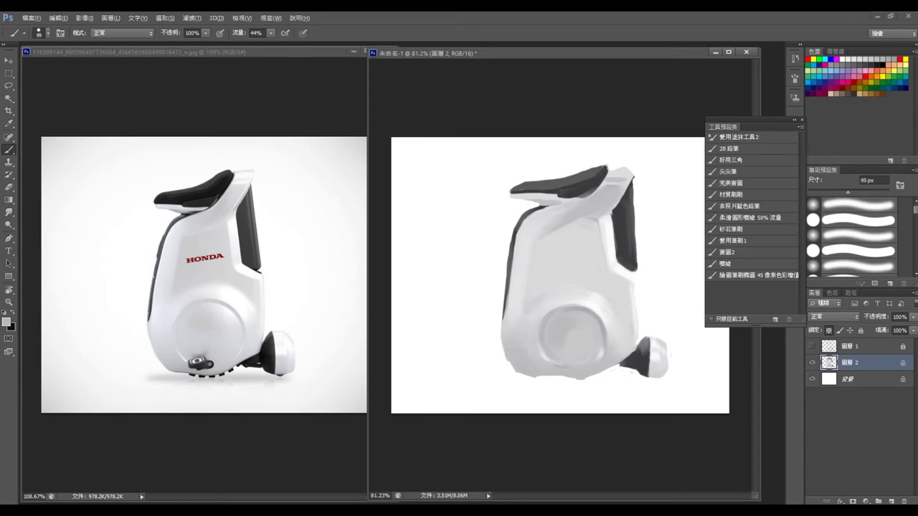
Step: Darken the seat top with a dark grey using a 7 px brush
alt+right_click(634, 169)
alt+click(620, 196)
key(bracketright)
key(bracketright)
key(bracketright)
mouse_move(595, 179)
mouse_down()
mouse_move(536, 188)
mouse_move(599, 166)
mouse_up()
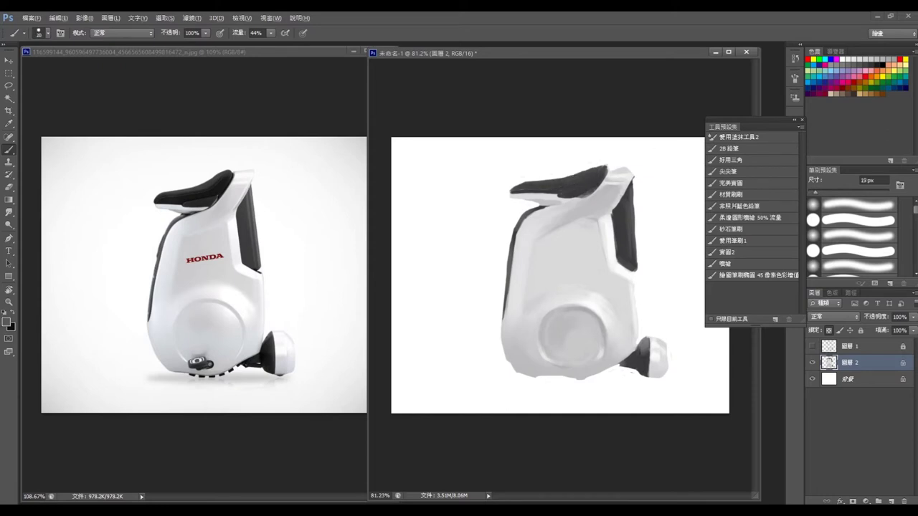
key(bracketleft)
key(bracketleft)
key(bracketleft)
scroll(559, 272, up, 3)
Step: Lighten the seat-top edge and erase along the dark side panel's right edge
drag(545, 154, 599, 140)
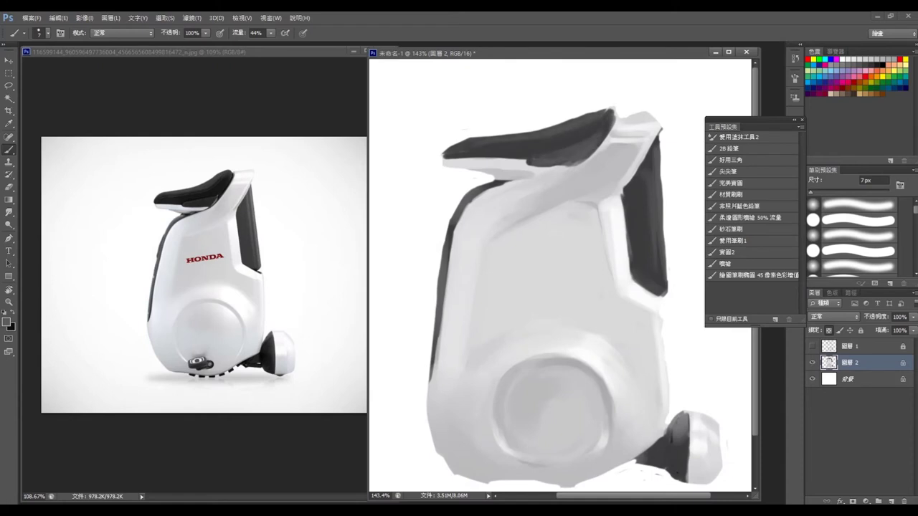
key(e)
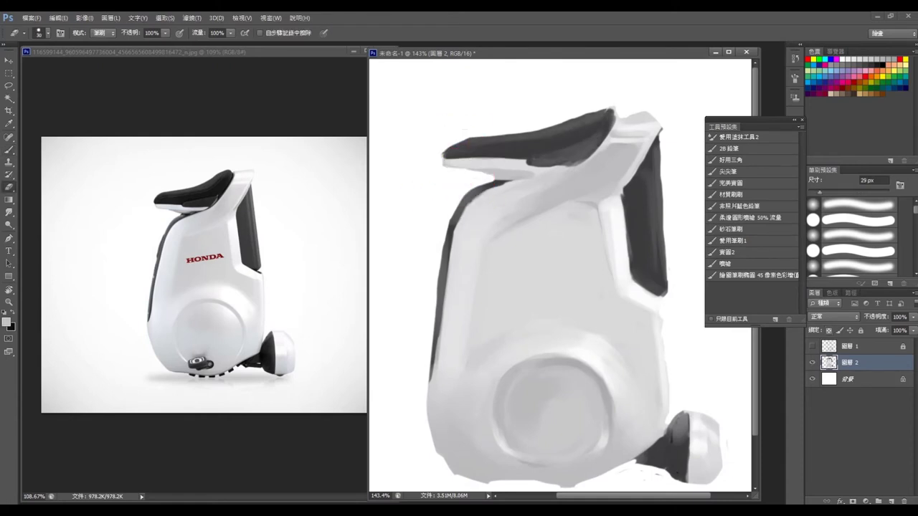
mouse_move(492, 139)
mouse_down()
mouse_move(456, 142)
mouse_move(442, 155)
mouse_up()
drag(661, 140, 667, 292)
drag(663, 191, 663, 294)
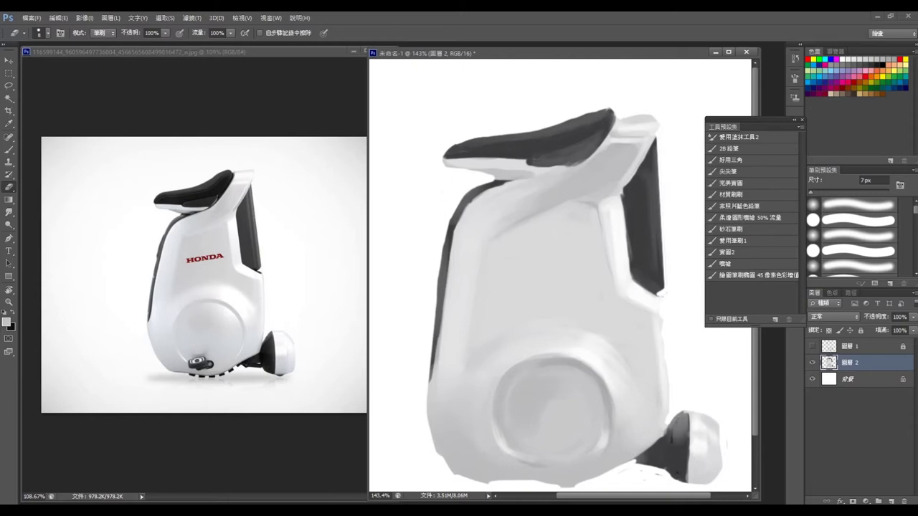
Step: Paint a dark line along the side panel's edge with a full-flow round brush
click(728, 148)
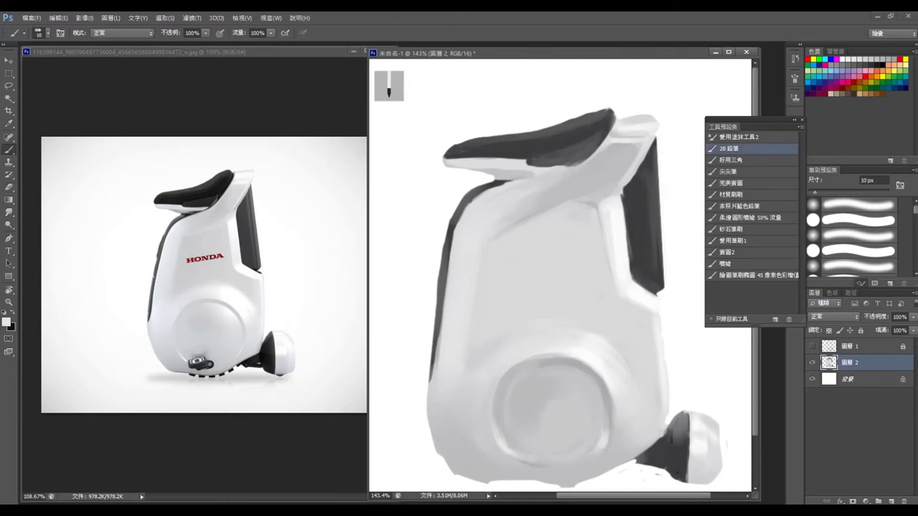
click(728, 253)
click(731, 183)
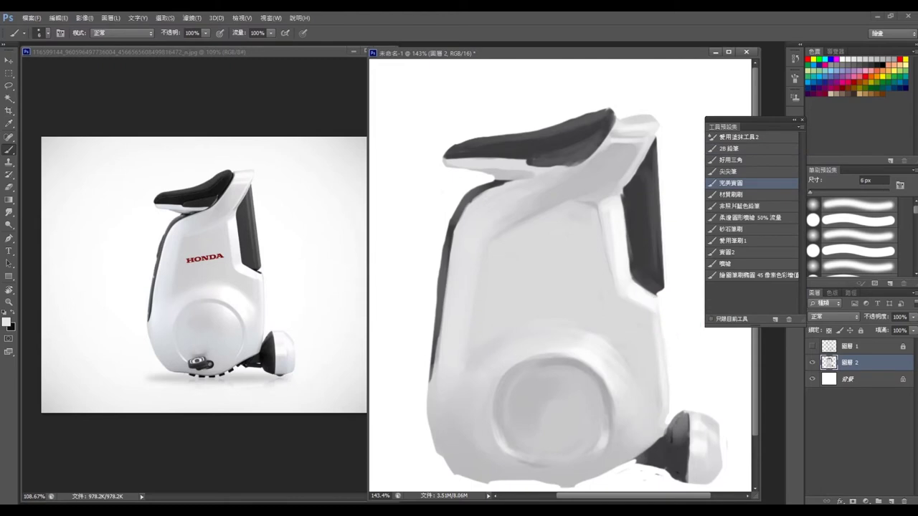
key(x)
drag(621, 192, 629, 275)
key(x)
key(x)
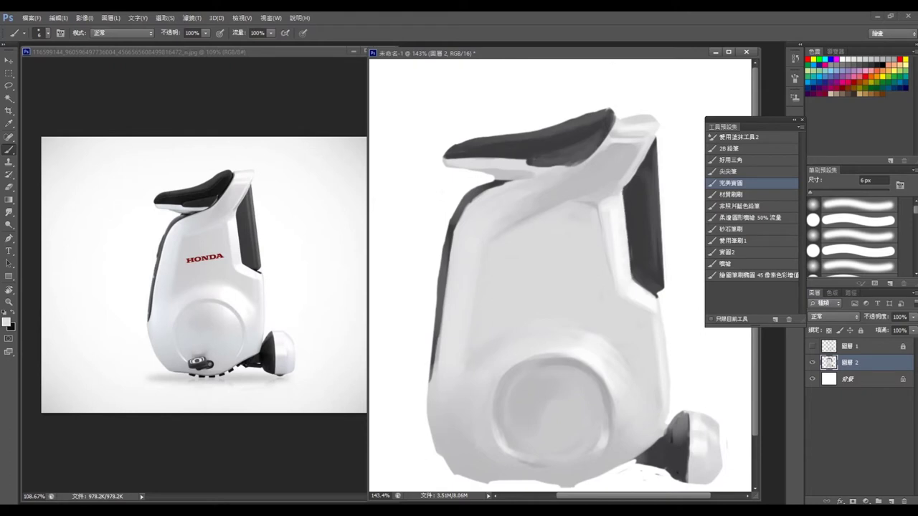
Step: Darken the seat top and underside with dark strokes
key(e)
key(b)
drag(658, 118, 640, 112)
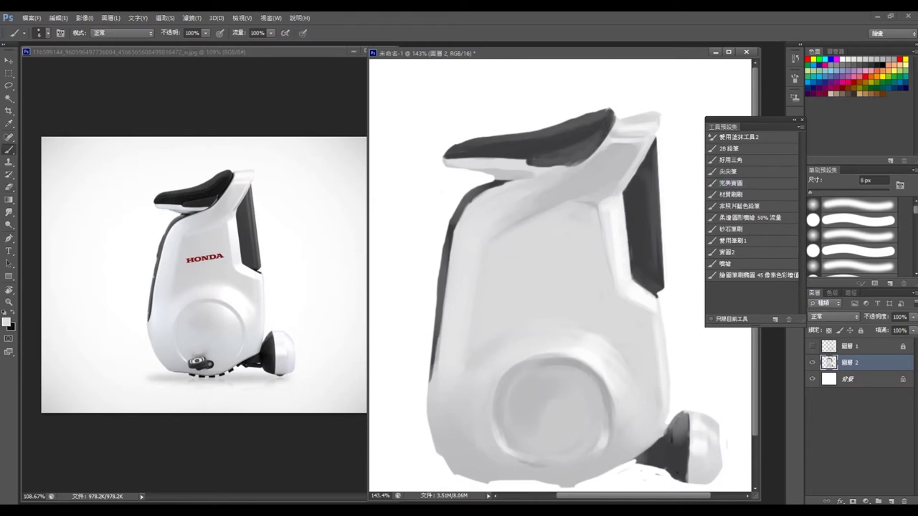
drag(559, 287, 598, 286)
key(x)
mouse_move(494, 144)
mouse_down()
mouse_move(589, 130)
mouse_move(646, 109)
mouse_up()
drag(624, 287, 629, 237)
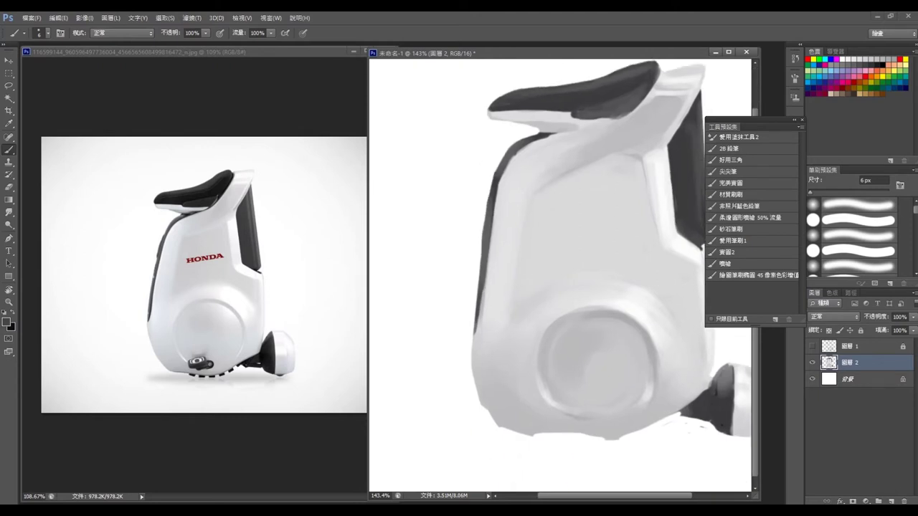
drag(566, 135, 621, 115)
Step: Erase stray grey along the body's lower-left and bottom edges with a larger eraser
drag(509, 172, 459, 176)
key(e)
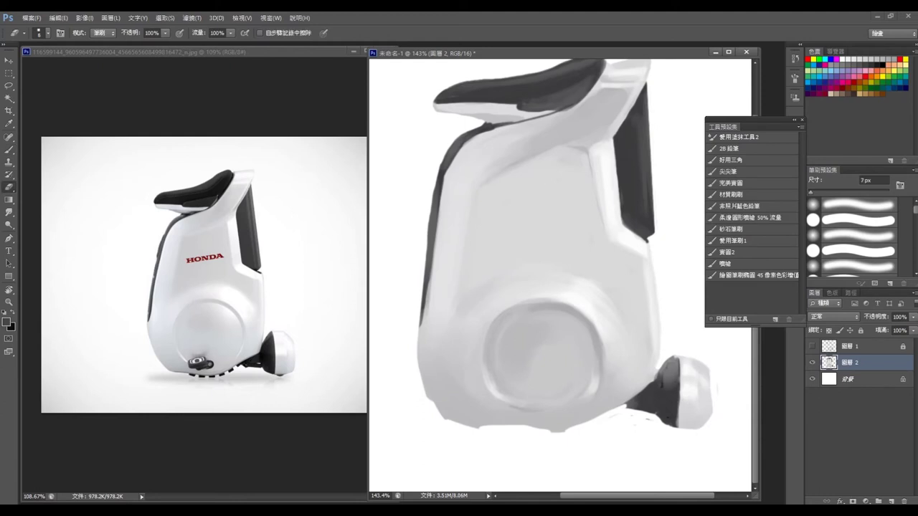
key(bracketright)
key(bracketright)
key(bracketright)
mouse_move(428, 388)
mouse_down()
mouse_move(446, 419)
mouse_move(480, 428)
mouse_up()
mouse_move(536, 428)
mouse_down()
mouse_move(570, 430)
mouse_move(520, 424)
mouse_move(585, 425)
mouse_up()
drag(424, 372, 424, 390)
drag(429, 339, 430, 410)
mouse_move(426, 345)
mouse_down()
mouse_move(428, 384)
mouse_move(484, 426)
mouse_move(495, 423)
mouse_up()
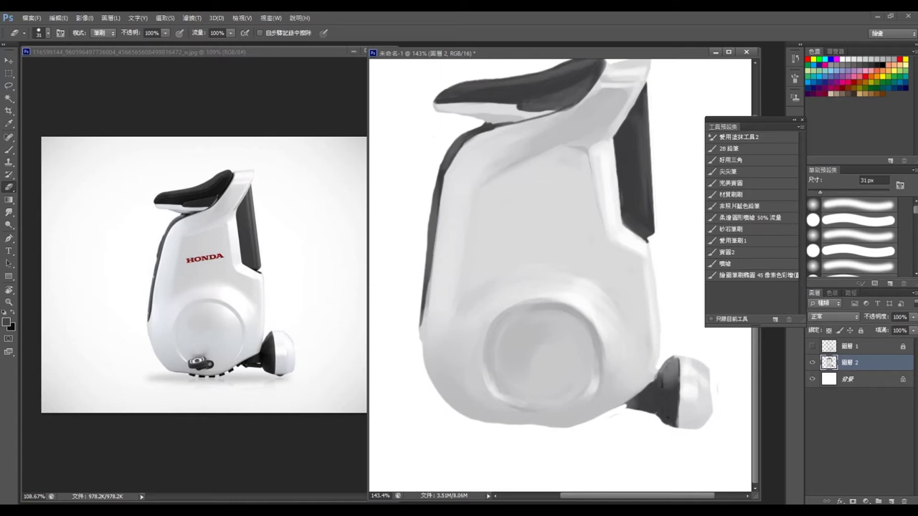
drag(525, 423, 482, 423)
Step: Erase small bits along the foot's bottom edge and the front wheel's right edge
key(bracketleft)
key(bracketleft)
key(bracketleft)
drag(664, 424, 704, 426)
drag(710, 369, 710, 413)
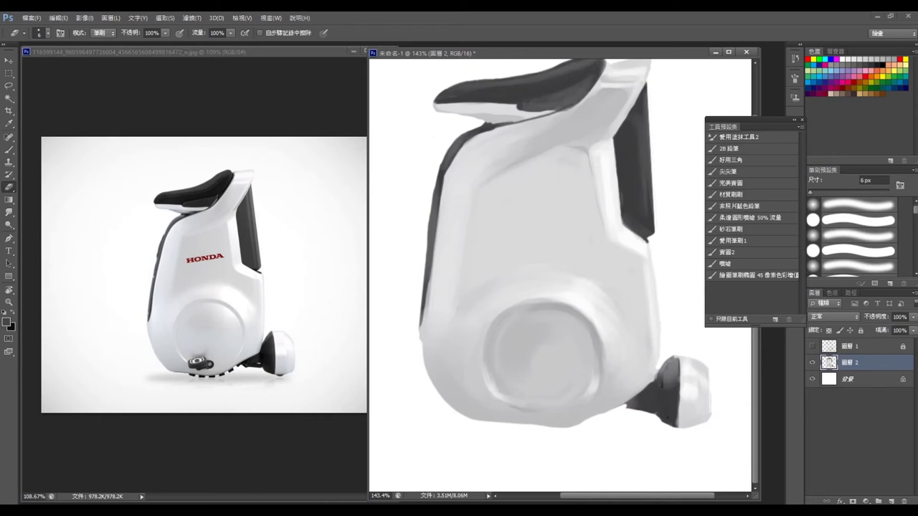
click(730, 183)
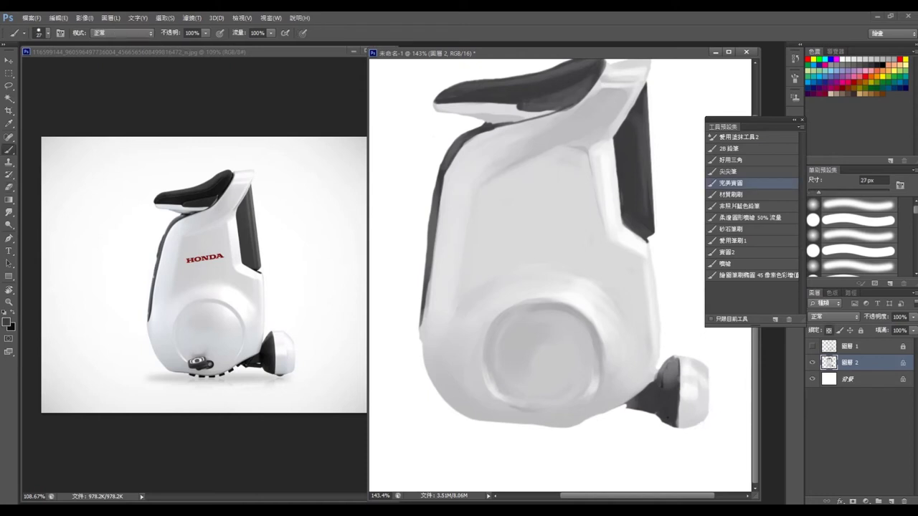
Step: Paint dark dots and short strokes along the underside near the front wheel
mouse_move(678, 354)
mouse_down()
mouse_move(681, 424)
mouse_move(677, 354)
mouse_up()
alt+click(628, 405)
drag(629, 406, 617, 407)
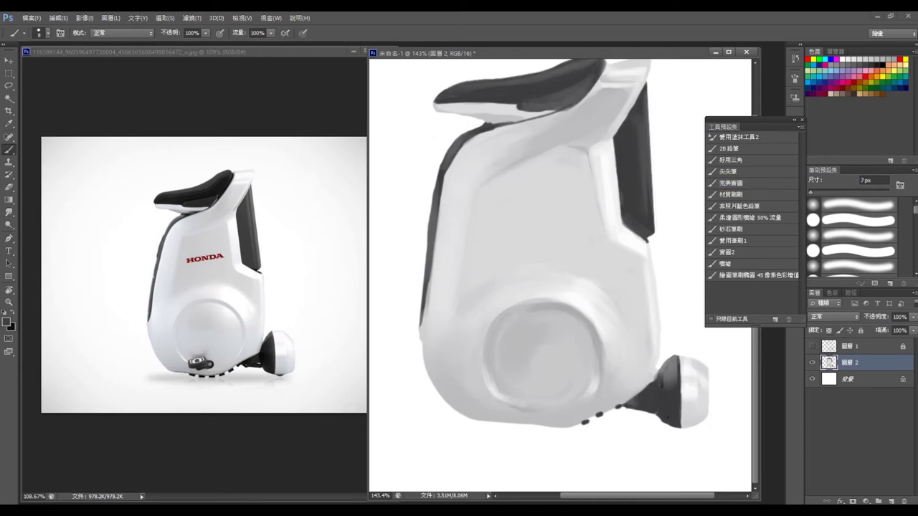
click(528, 425)
Step: Lock layer transparency and paint a black handle at the large wheel's lower left
key(e)
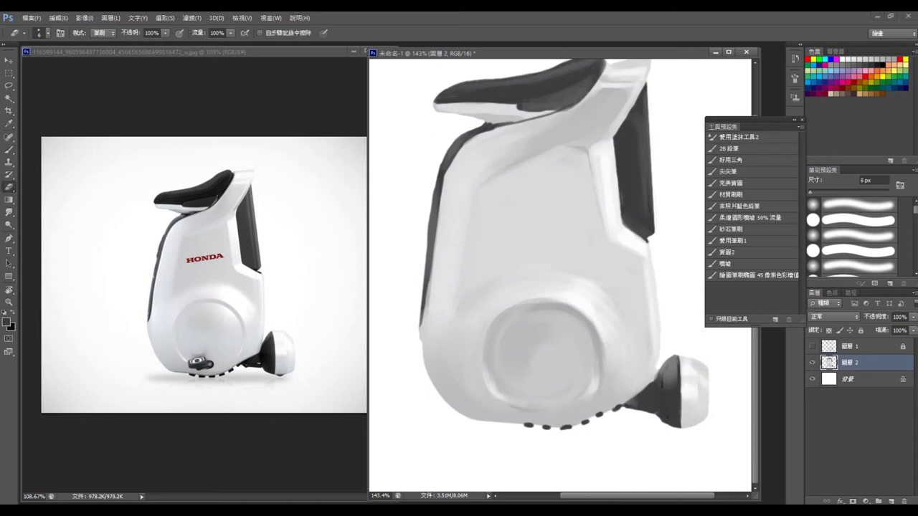
key(ctrl+0)
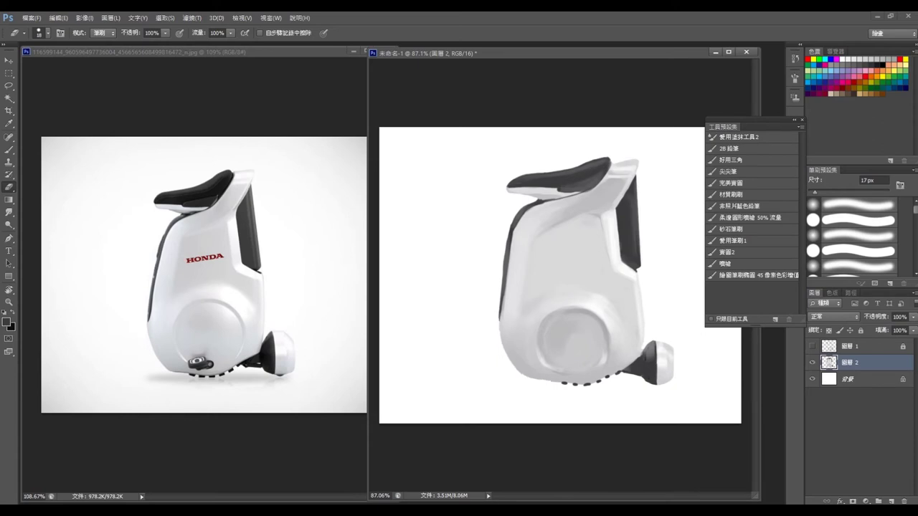
key(slash)
key(b)
key(x)
key(x)
mouse_move(555, 374)
mouse_down()
mouse_move(577, 368)
mouse_move(570, 364)
mouse_up()
key(x)
key(x)
key(x)
key(x)
key(x)
Step: Draw a white highlight ring on the handle with a 4 px pencil
key(F2)
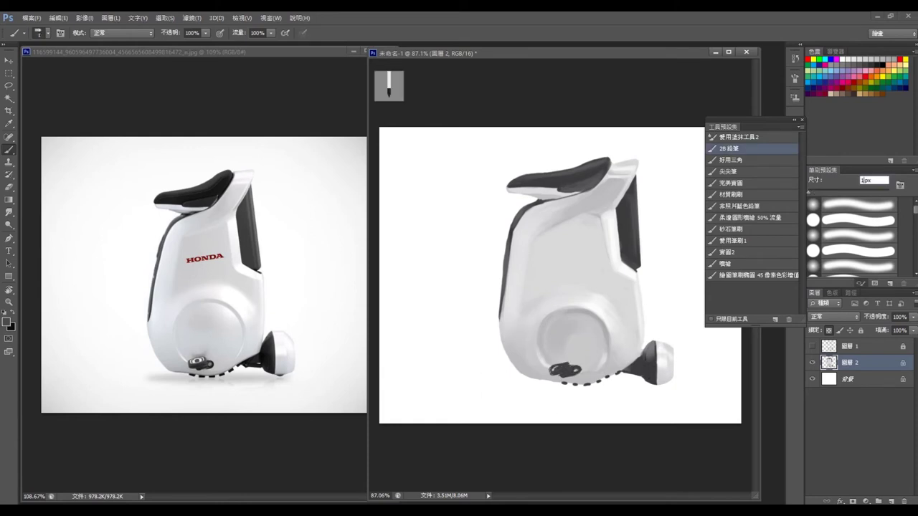
key(bracketright)
key(bracketright)
key(bracketright)
scroll(563, 369, up, 5)
key(x)
mouse_move(552, 364)
mouse_down()
mouse_move(582, 360)
mouse_move(548, 374)
mouse_move(582, 355)
mouse_move(542, 377)
mouse_move(578, 384)
mouse_move(614, 365)
mouse_up()
key(x)
key(x)
key(x)
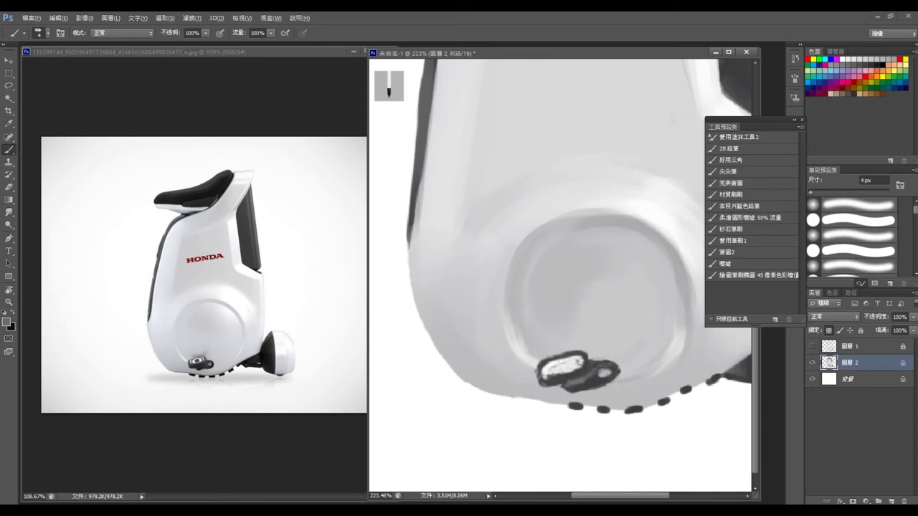
Step: Darken the handle's lower part and left edge, adding fine 2 px dark details
drag(573, 387, 602, 383)
key(x)
mouse_move(539, 368)
mouse_down()
mouse_move(545, 378)
mouse_move(581, 367)
mouse_move(567, 361)
mouse_up()
key(bracketleft)
key(bracketleft)
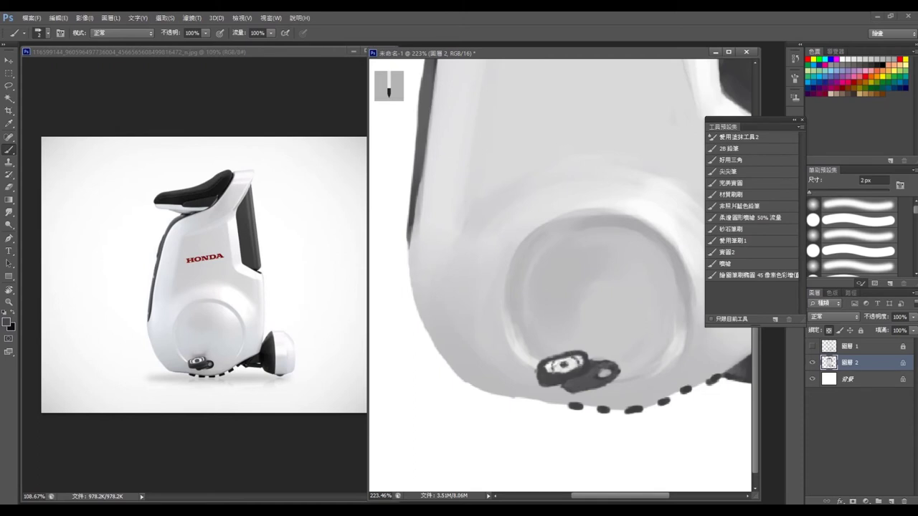
scroll(570, 372, up, 3)
drag(572, 373, 584, 384)
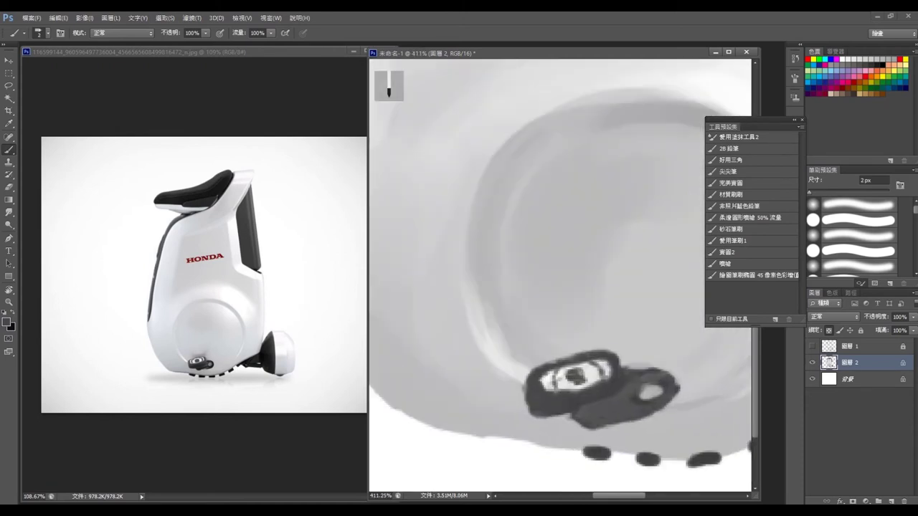
Step: Paint a small 6 px dark stroke below the wheel
key(ctrl+0)
scroll(595, 358, up, 3)
key(bracketright)
key(bracketright)
key(bracketright)
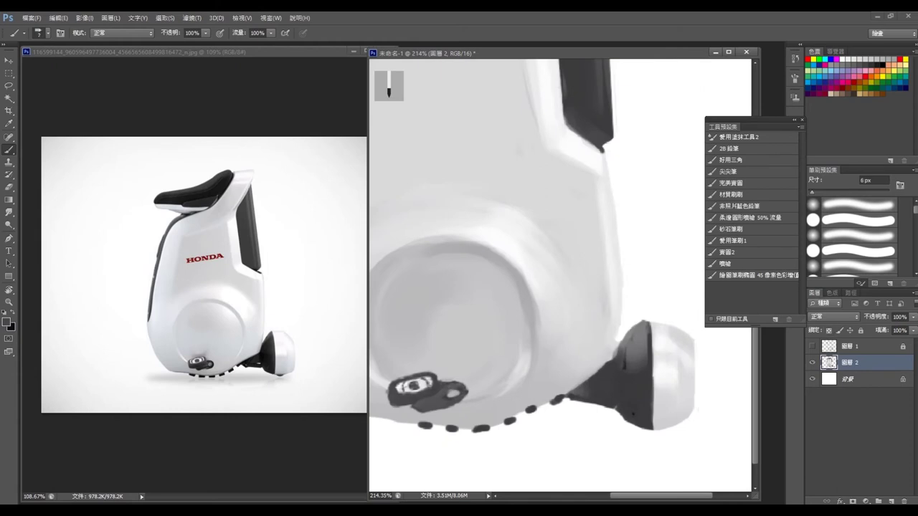
drag(562, 398, 584, 410)
key(bracketleft)
key(bracketleft)
key(bracketleft)
key(x)
Step: Paint a small dark mark under the body, switching between eraser and brush
key(e)
key(bracketleft)
key(b)
key(x)
drag(651, 432, 666, 431)
key(e)
Step: Bring the seat area into view with a 6 px brush ready
scroll(633, 376, down, 1)
scroll(634, 376, up, 1)
key(b)
key(x)
key(x)
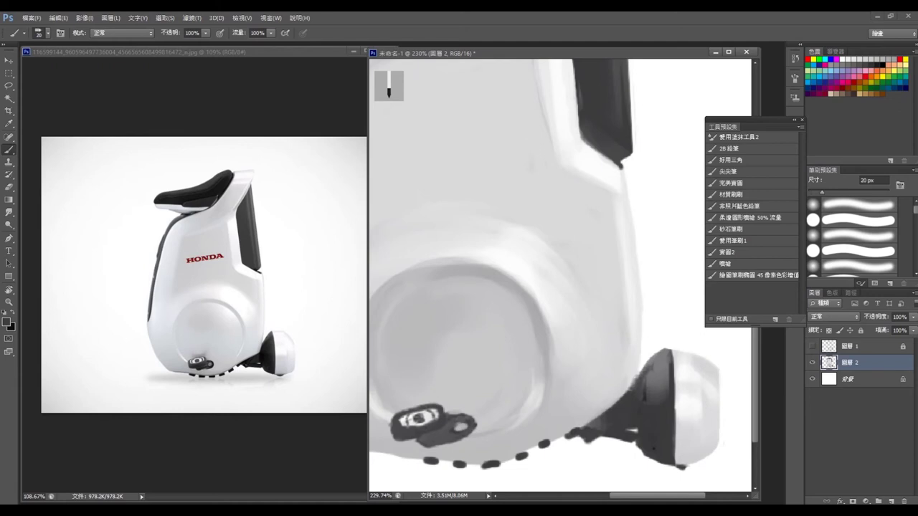
alt+scroll(666, 391, down, 1)
scroll(559, 272, up, 5)
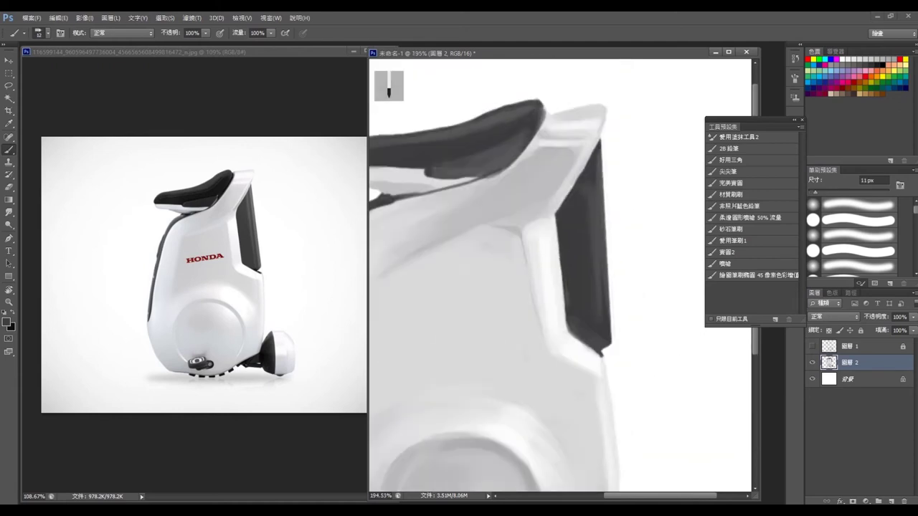
drag(466, 272, 580, 298)
key([)
key([)
key([)
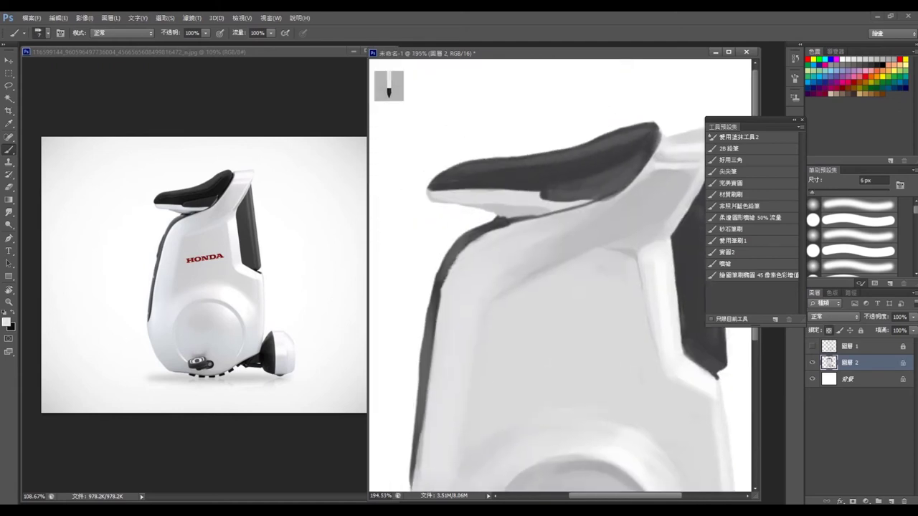
scroll(559, 279, down, 3)
scroll(559, 280, down, 3)
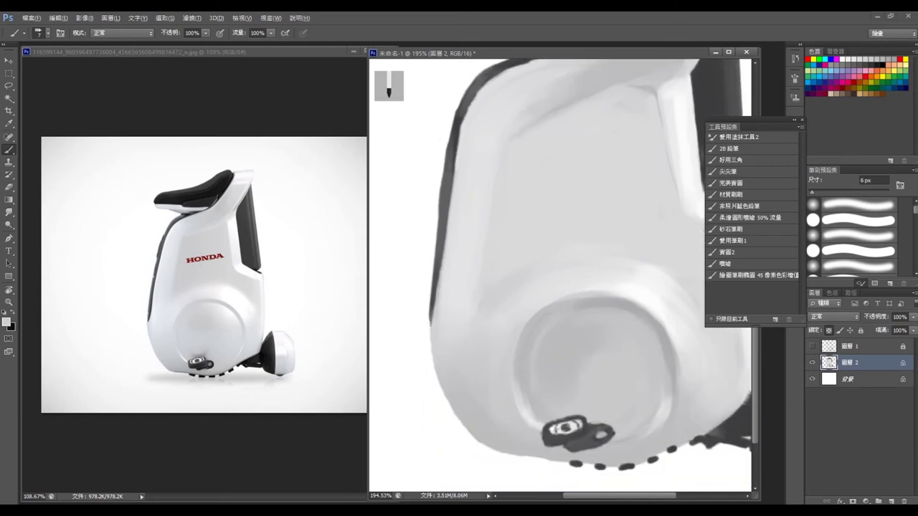
scroll(559, 280, up, 5)
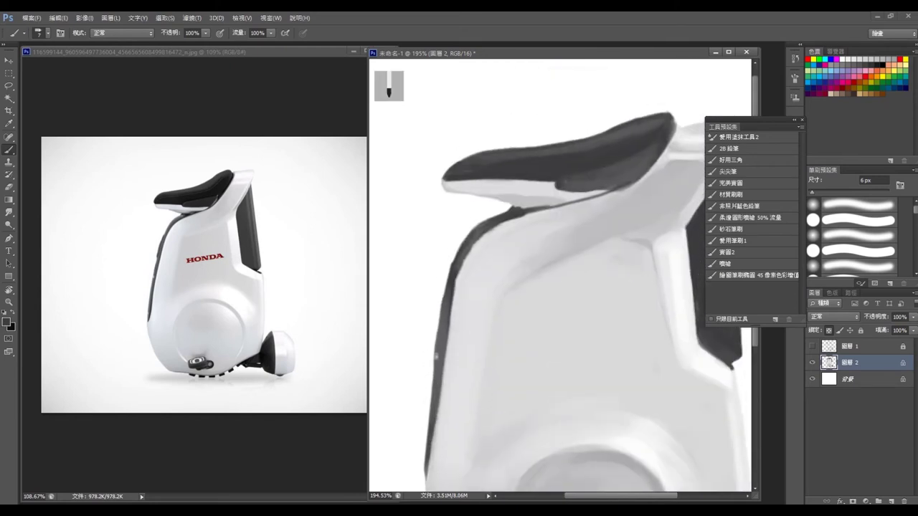
Step: Try the soft airbrush and low-flow round brush, sampling dark and light seat greys at 5px
click(724, 264)
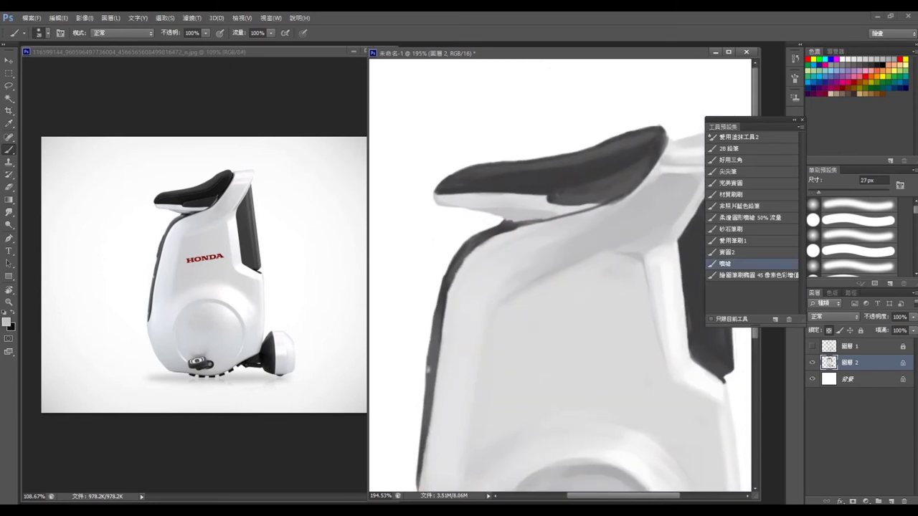
key(bracketleft)
key(bracketleft)
key(bracketleft)
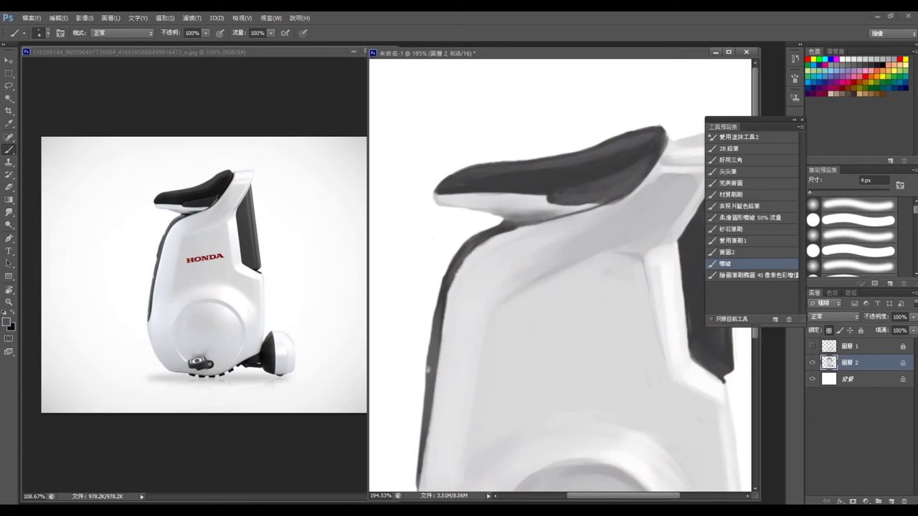
click(725, 252)
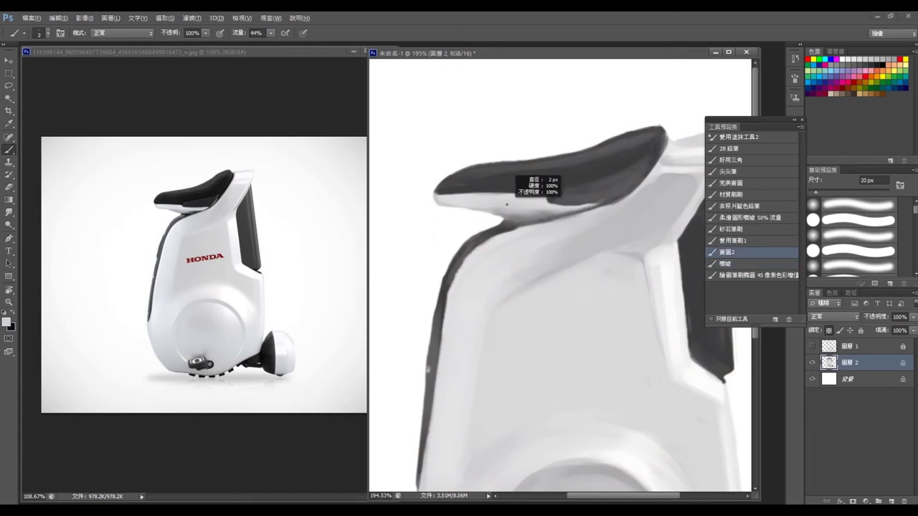
key(bracketright)
alt+click(535, 215)
alt+click(573, 211)
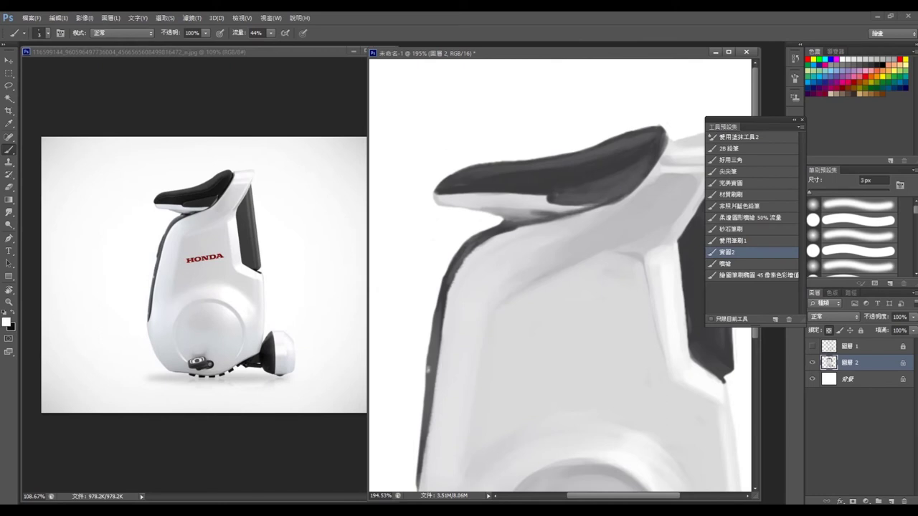
key(bracketleft)
key(bracketleft)
key(bracketleft)
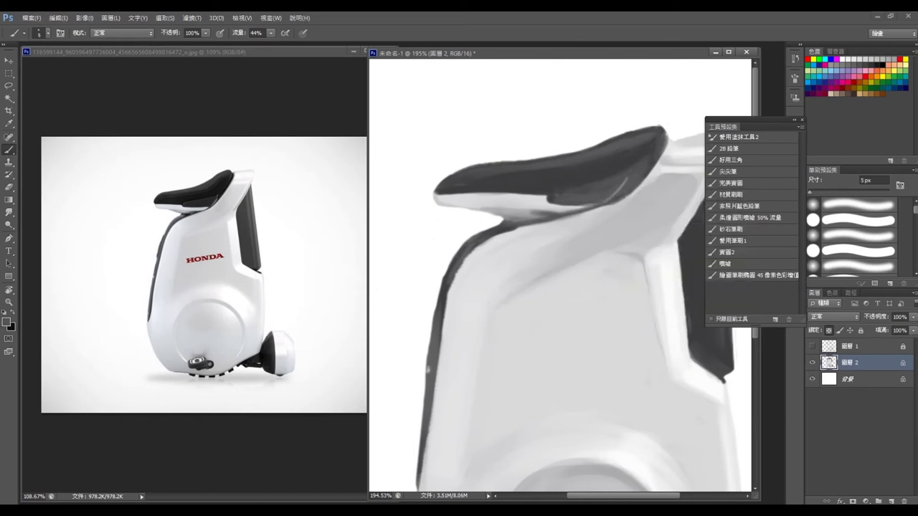
Step: Return to the 4px soft airbrush, sample a dark grey, then enlarge to about 21px white
click(724, 263)
scroll(559, 308, right, 2)
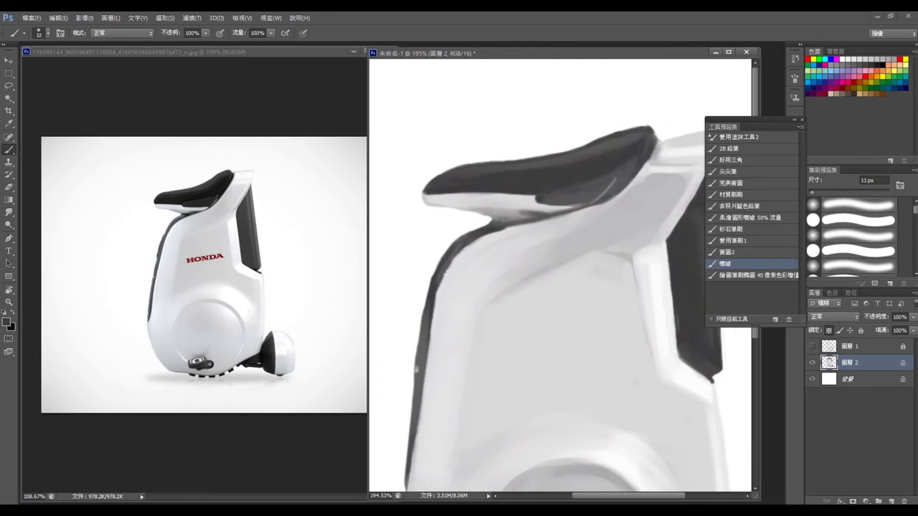
key(bracketleft)
key(bracketleft)
key(bracketleft)
alt+click(671, 180)
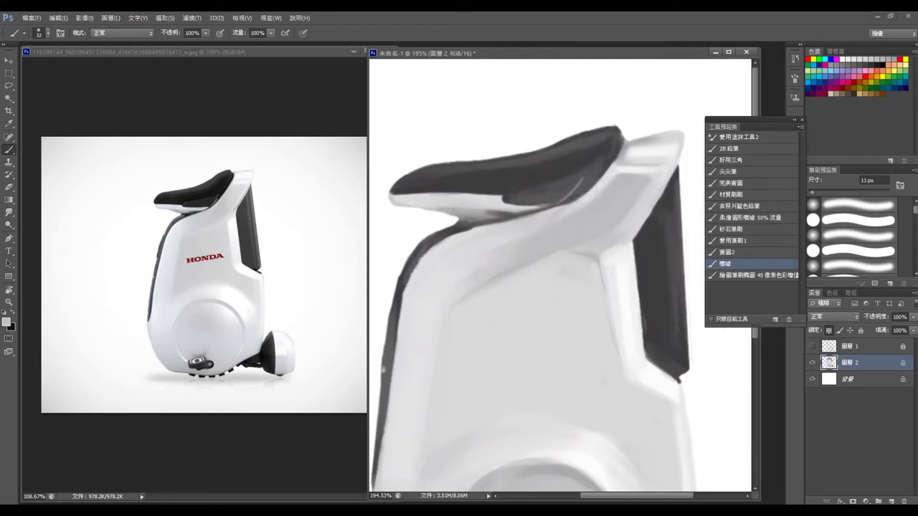
key(bracketright)
key(bracketright)
key(bracketright)
key(bracketright)
key(bracketright)
key(bracketright)
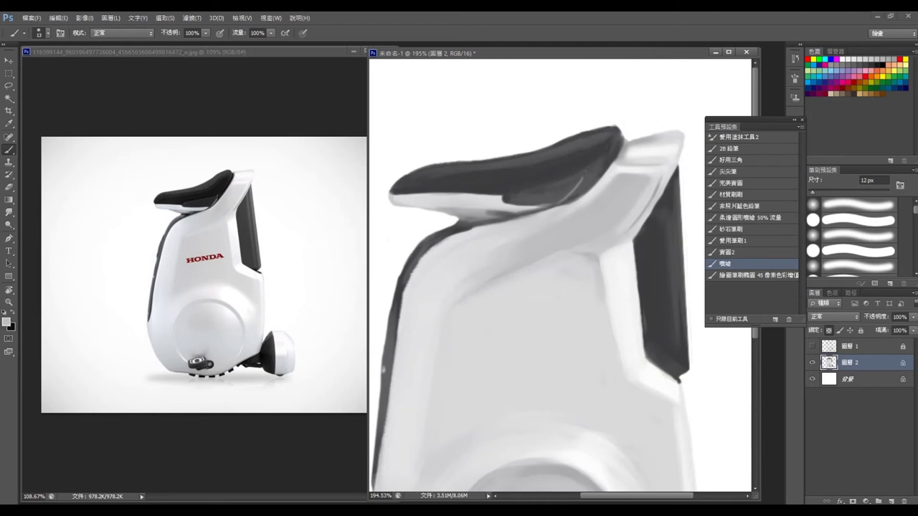
scroll(523, 265, down, 3)
scroll(524, 265, down, 2)
key(bracketright)
key(bracketright)
key(bracketright)
Step: Airbrush soft white above the large wheel and darken the wheel's right edge
drag(592, 337, 616, 390)
drag(534, 322, 512, 322)
drag(626, 398, 626, 423)
mouse_move(473, 409)
mouse_down()
mouse_move(502, 408)
mouse_move(470, 355)
mouse_up()
drag(530, 359, 387, 367)
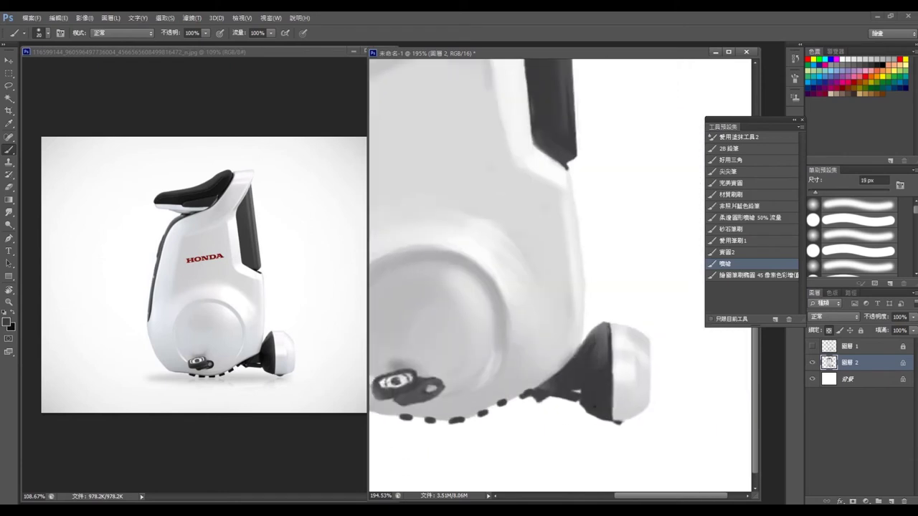
Step: Zoom in on the lower body, set a 7px white brush and sample a light seat grey
drag(567, 294, 566, 359)
key(x)
drag(623, 413, 618, 413)
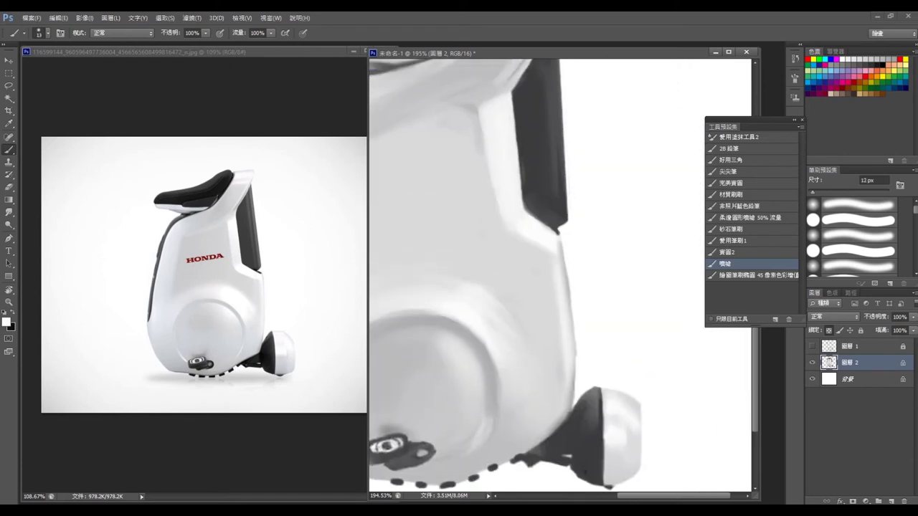
scroll(560, 279, down, 3)
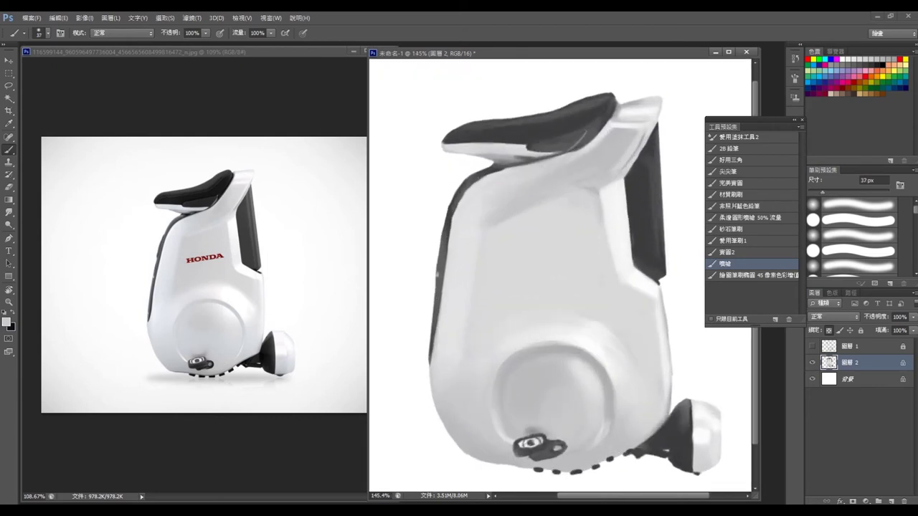
drag(527, 162, 521, 175)
key(bracketleft)
key(bracketleft)
key(bracketleft)
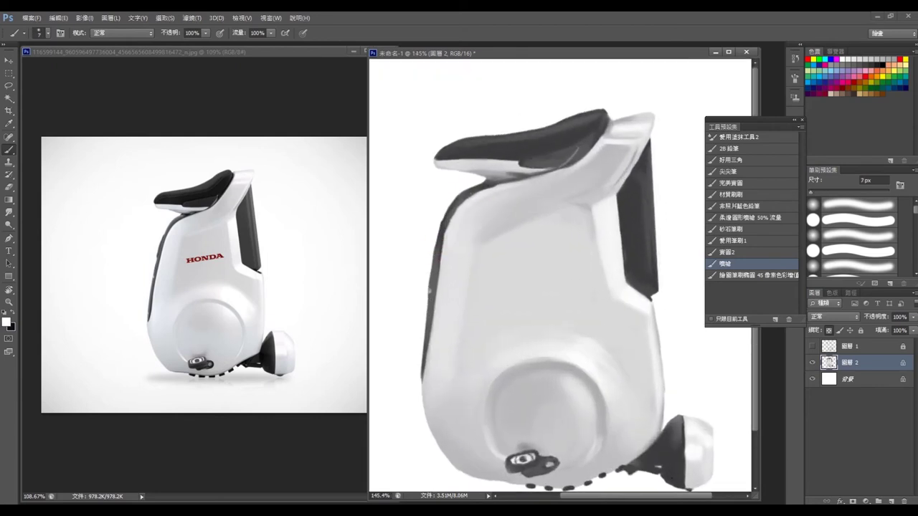
drag(559, 287, 564, 288)
alt+click(514, 174)
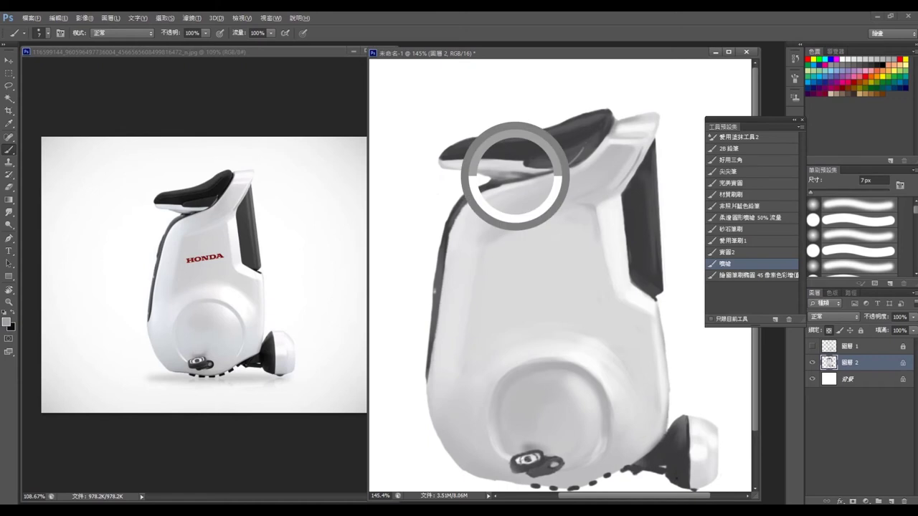
Step: Bring the lower body into view and erase stray strokes there before returning to the brush
drag(534, 311, 455, 302)
alt+click(585, 337)
scroll(584, 337, up, 2)
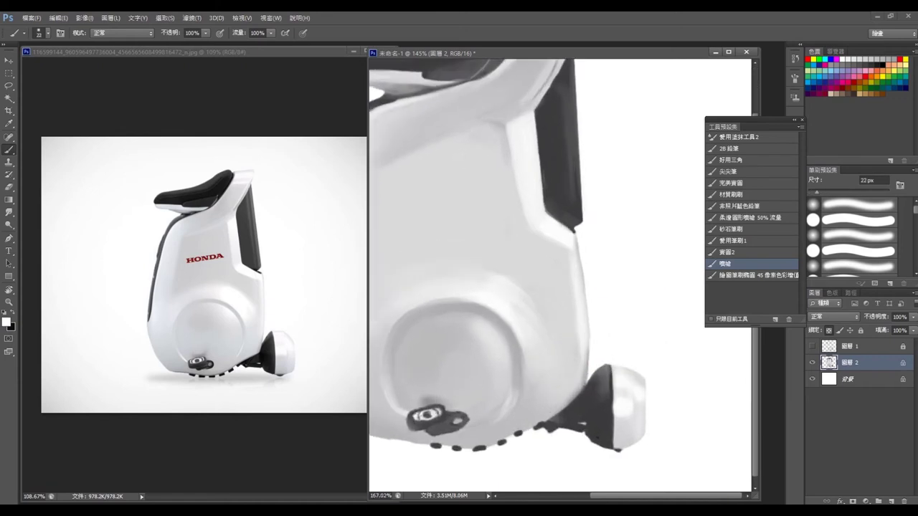
key(e)
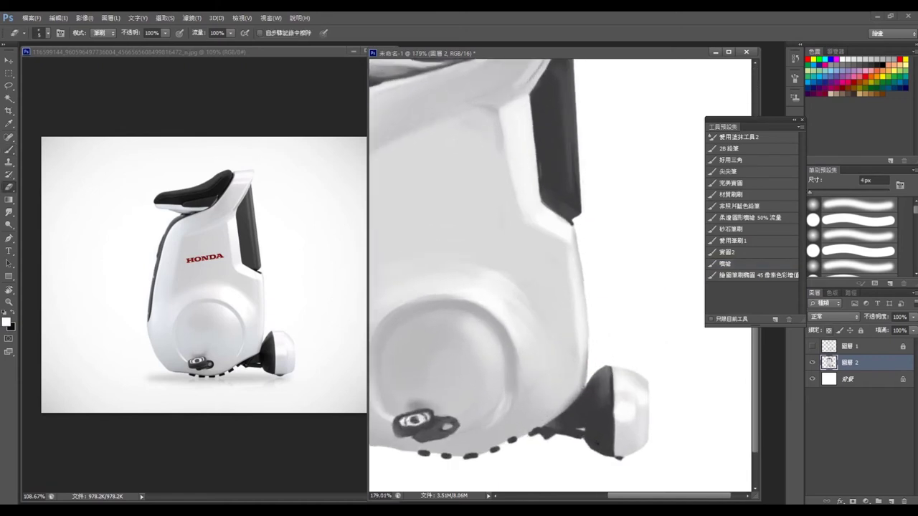
drag(502, 323, 576, 278)
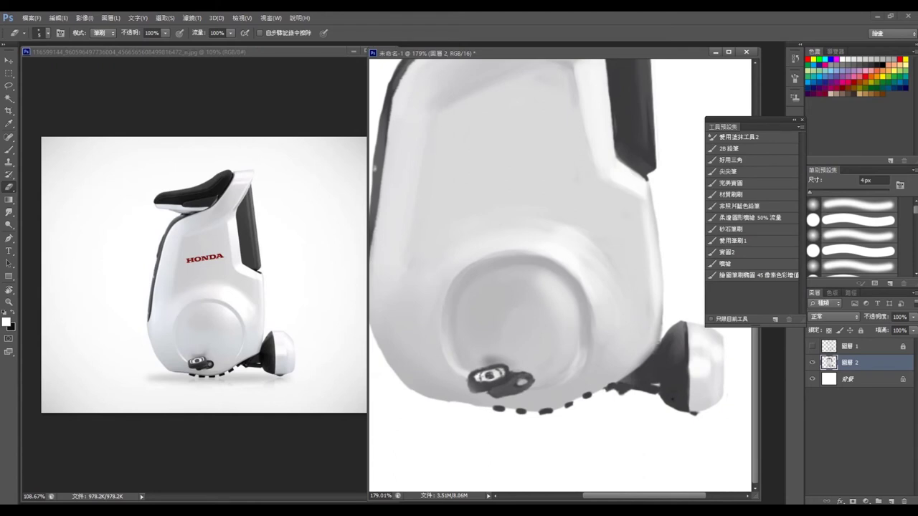
key(b)
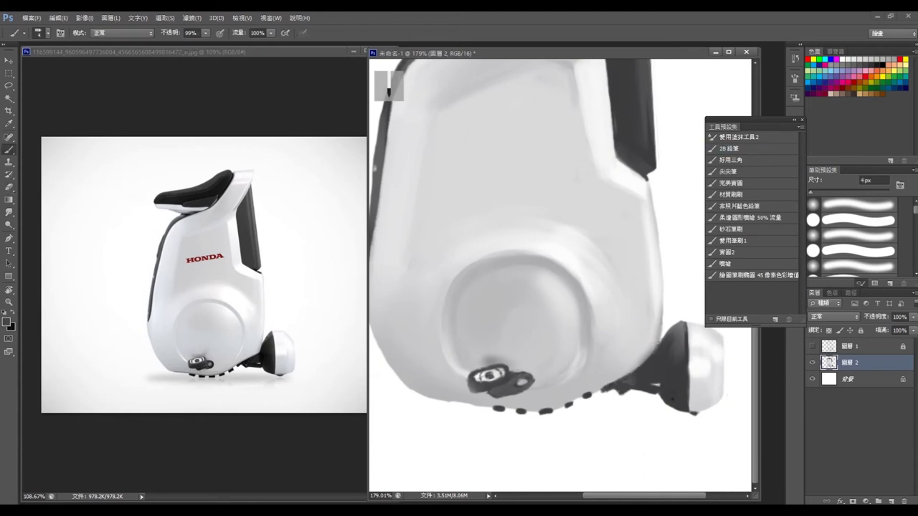
Step: Paint fine light highlights along the scooter's dark left edge and lower body
scroll(592, 401, down, 3)
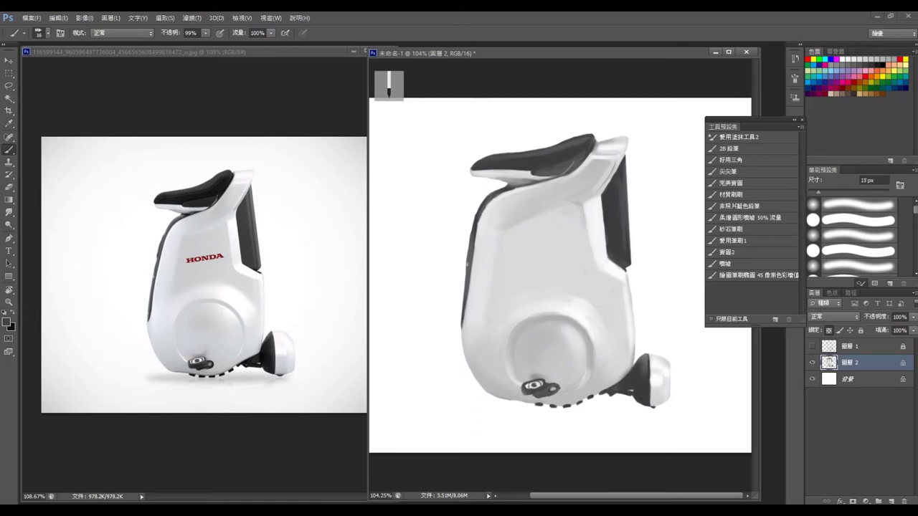
scroll(616, 334, up, 3)
key(0)
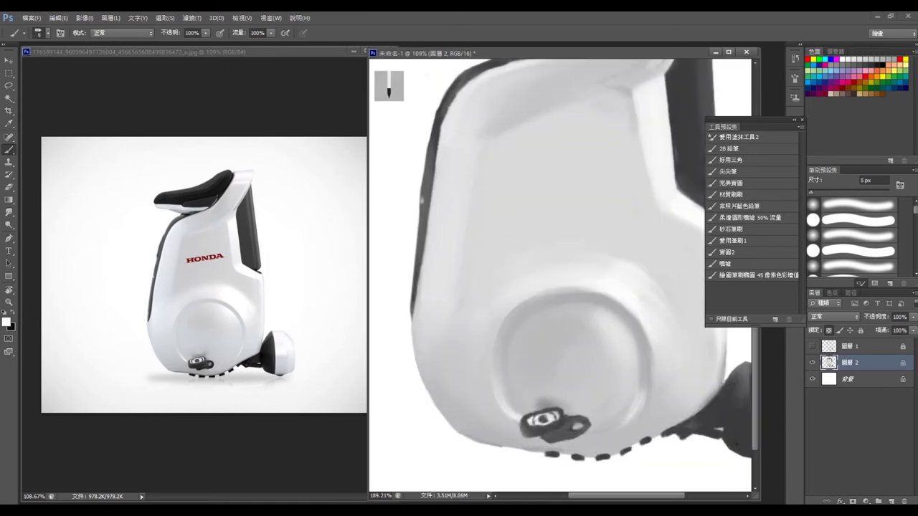
drag(570, 225, 649, 362)
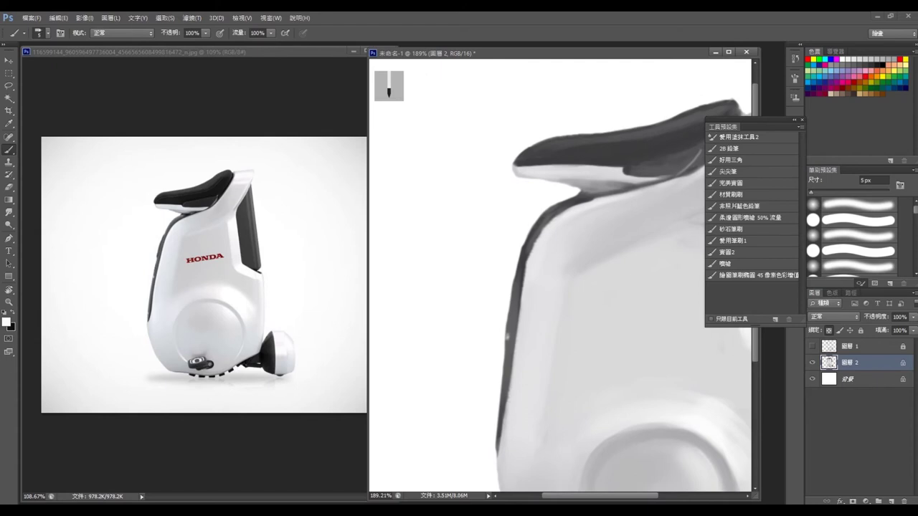
drag(509, 428, 509, 370)
drag(507, 336, 380, 360)
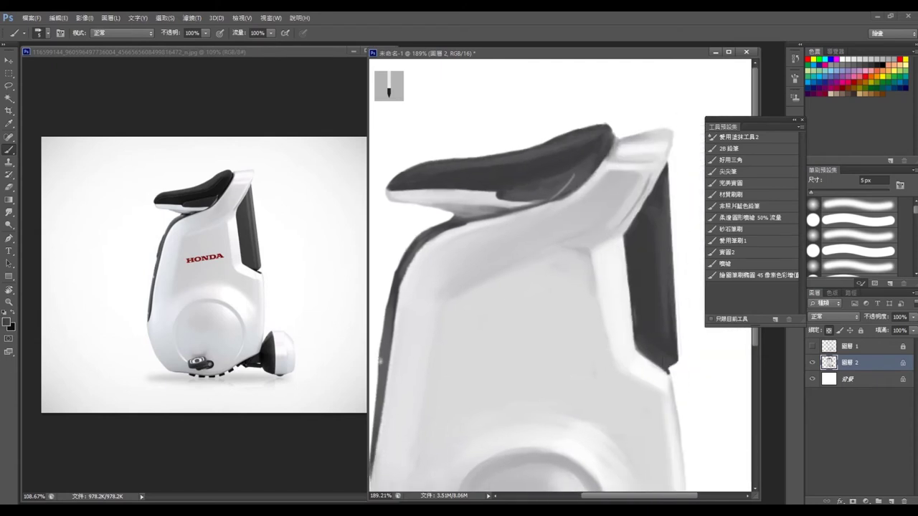
Step: Fit the whole scooter in view and sample a grey from the painting
key(ctrl+0)
alt+click(631, 358)
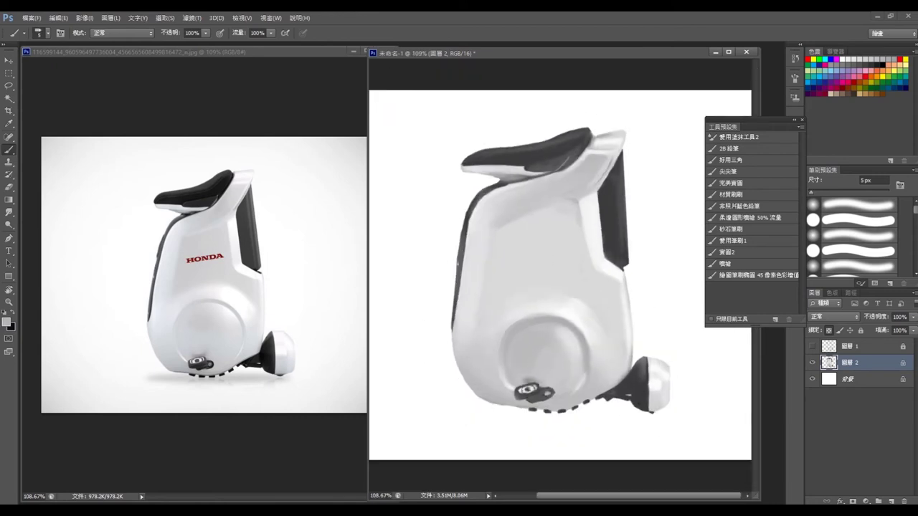
scroll(631, 358, up, 3)
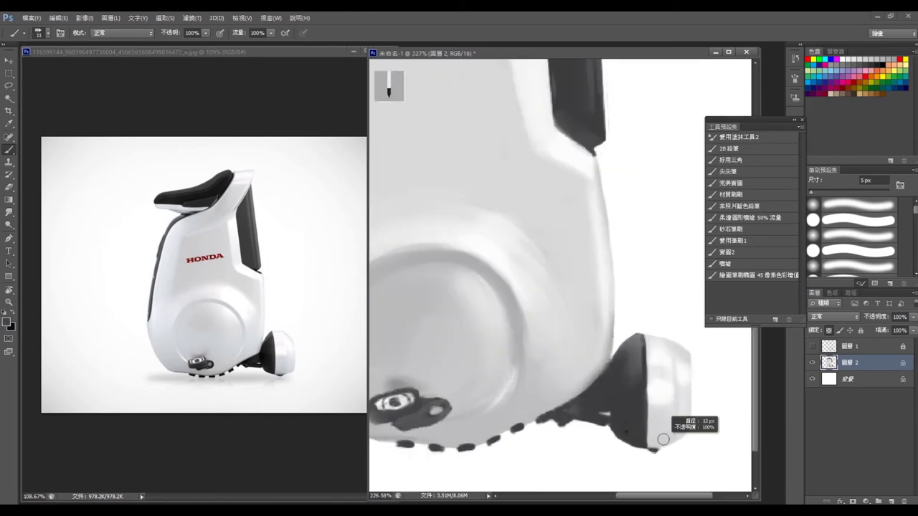
key(ctrl+0)
scroll(544, 214, up, 1)
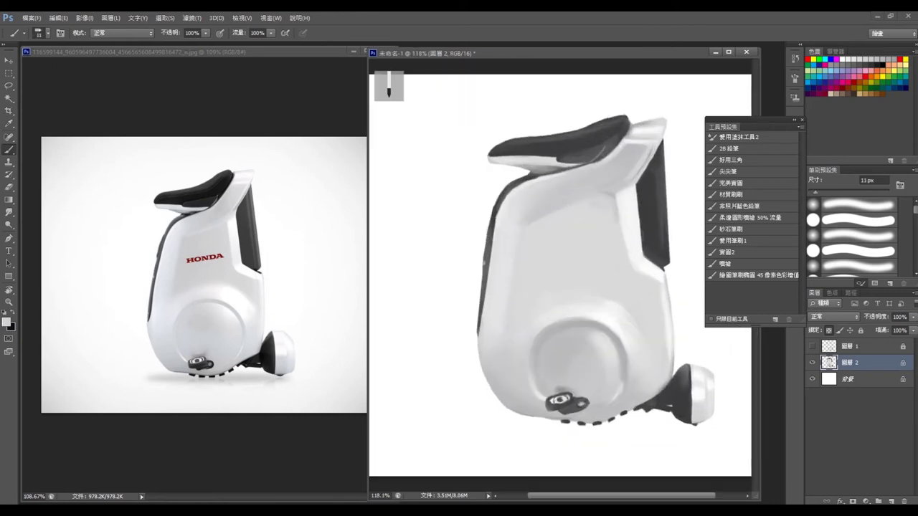
click(725, 263)
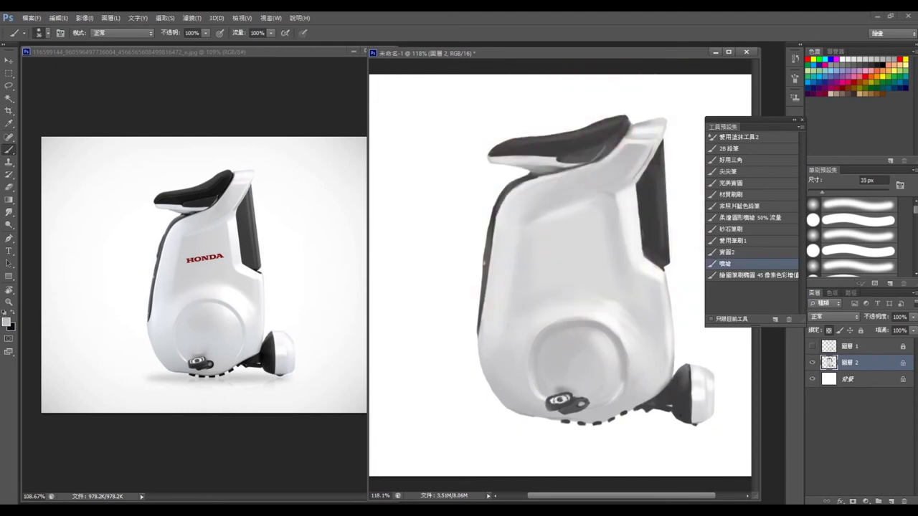
drag(671, 154, 649, 164)
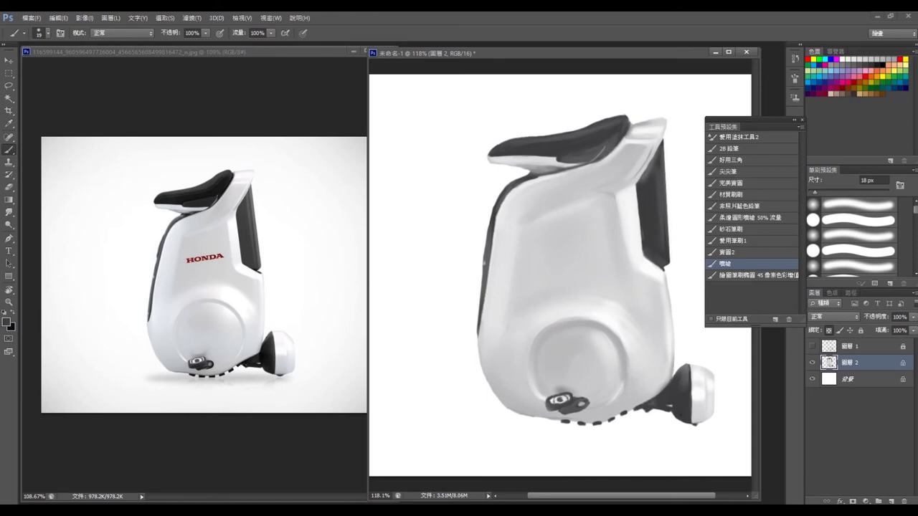
alt+click(646, 159)
alt+click(649, 162)
key(e)
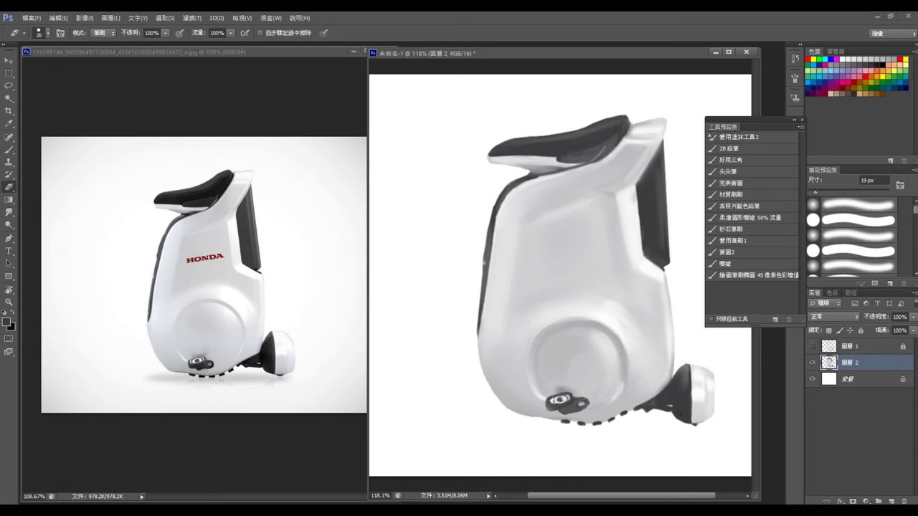
click(731, 251)
click(731, 183)
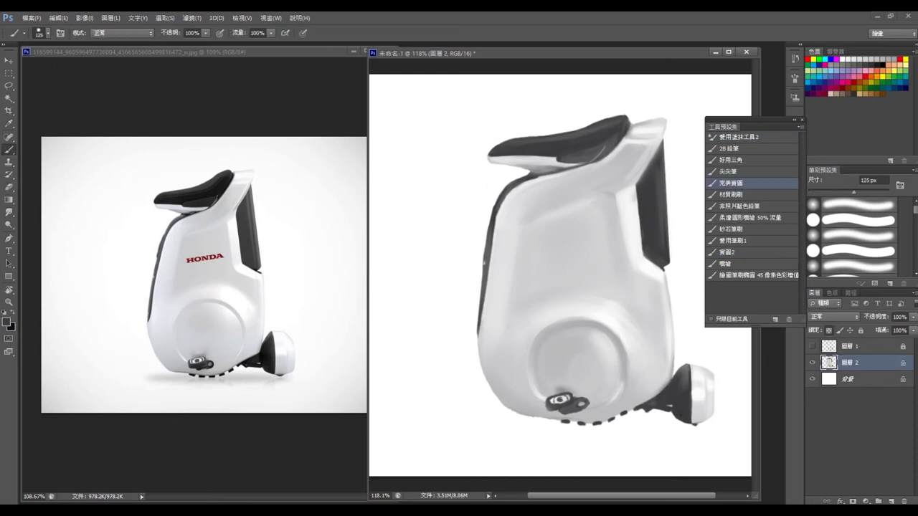
click(725, 263)
drag(699, 419, 643, 419)
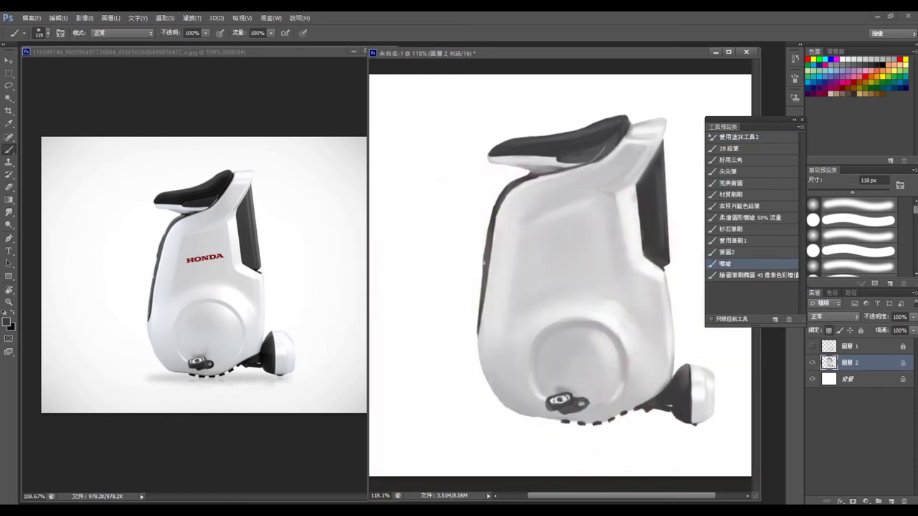
click(731, 183)
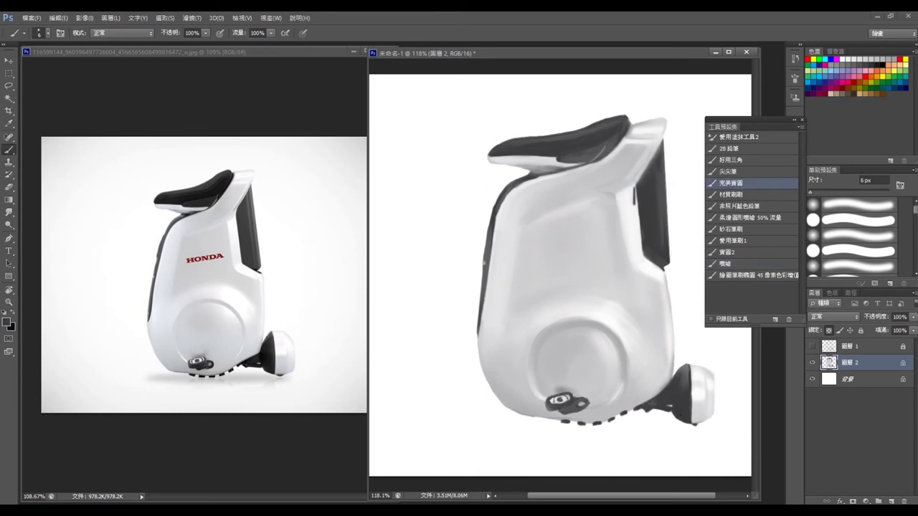
scroll(635, 188, up, 2)
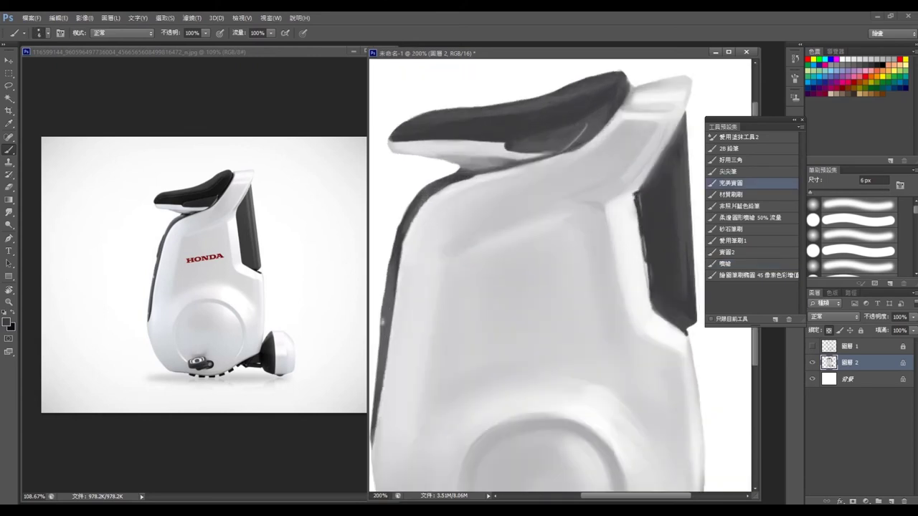
Step: Darken the edge of the dark side panel with three hard strokes
drag(650, 298, 674, 327)
drag(637, 195, 633, 250)
mouse_move(658, 160)
mouse_down()
mouse_move(634, 192)
mouse_move(648, 308)
mouse_move(675, 329)
mouse_up()
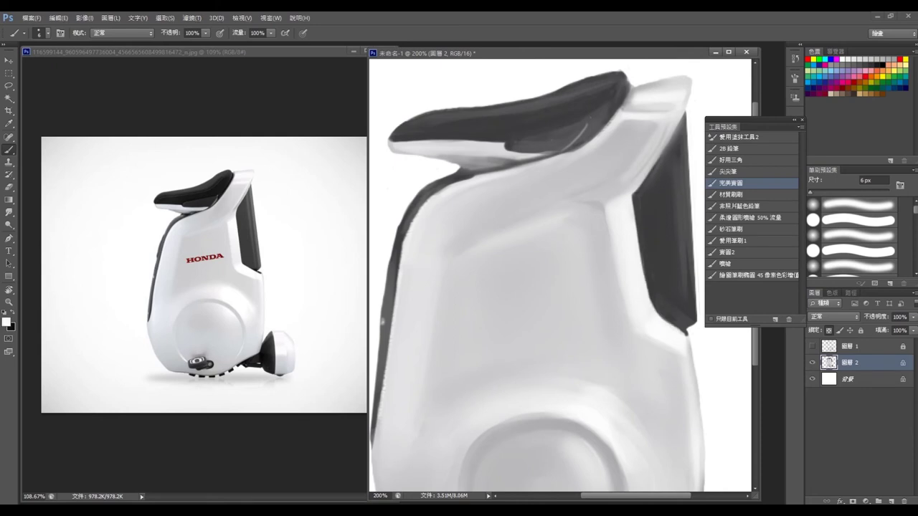
scroll(560, 276, down, 1)
scroll(559, 276, down, 2)
scroll(559, 276, up, 3)
Step: Erase stray bits with a 1 px eraser, then pick a small low-flow hard brush
key(e)
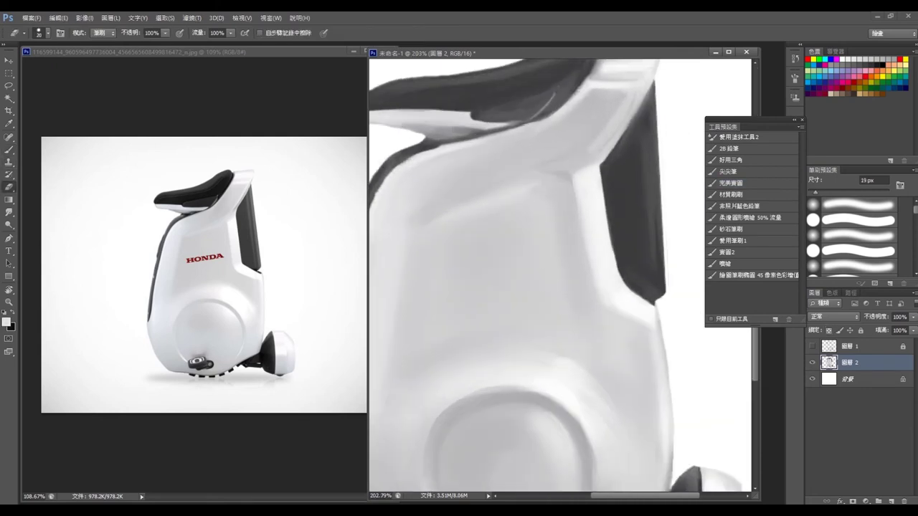
key(bracketleft)
key(bracketleft)
key(bracketleft)
scroll(559, 276, up, 2)
click(727, 252)
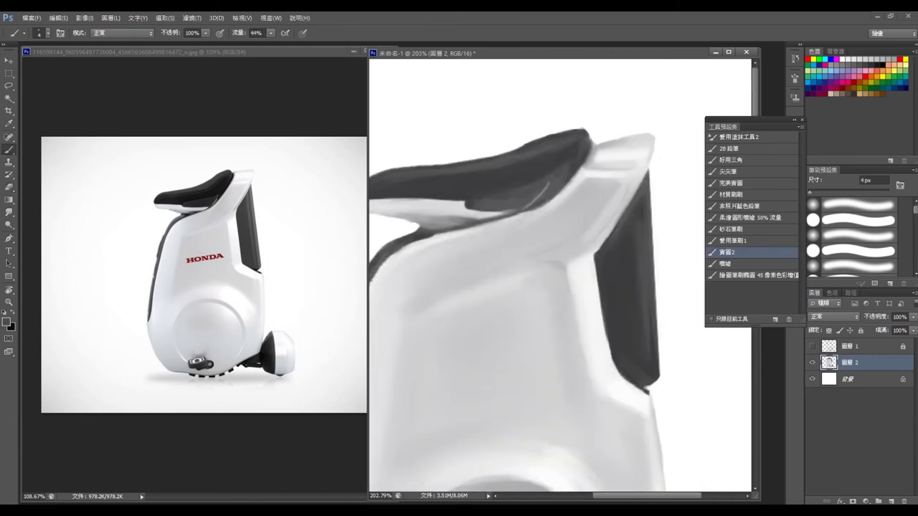
scroll(559, 276, down, 2)
scroll(559, 276, up, 3)
Step: Airbrush the seat's front tip at 4 px, fit the view, and select the Background layer
click(728, 148)
click(726, 263)
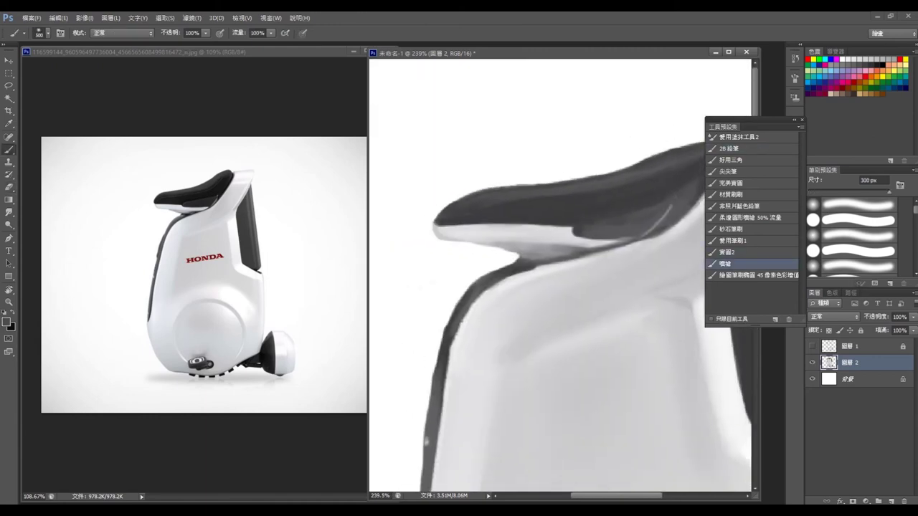
key(bracketleft)
key(bracketleft)
key(bracketleft)
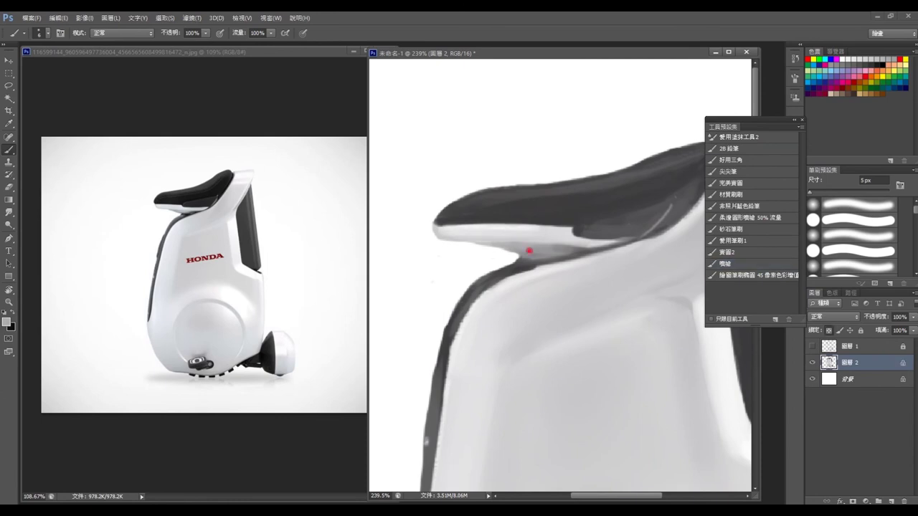
key(bracketleft)
key(bracketleft)
key(bracketleft)
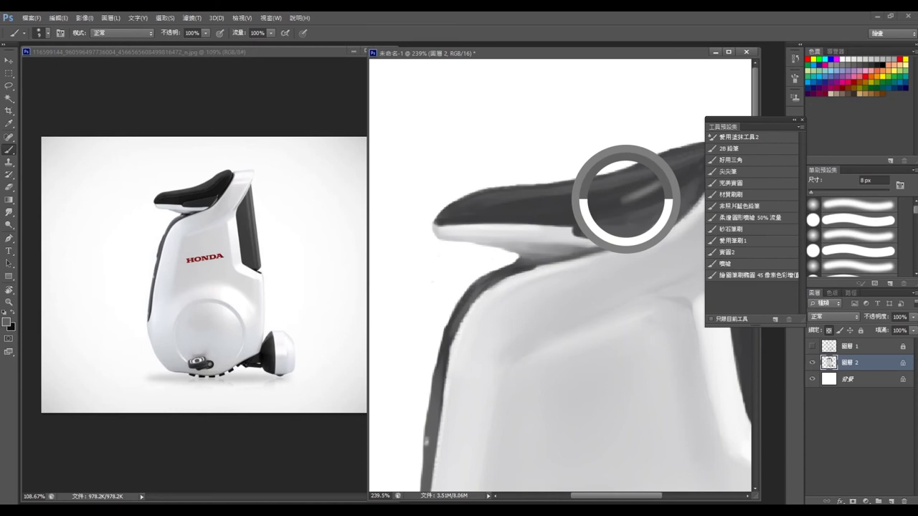
drag(615, 194, 582, 194)
key(ctrl+0)
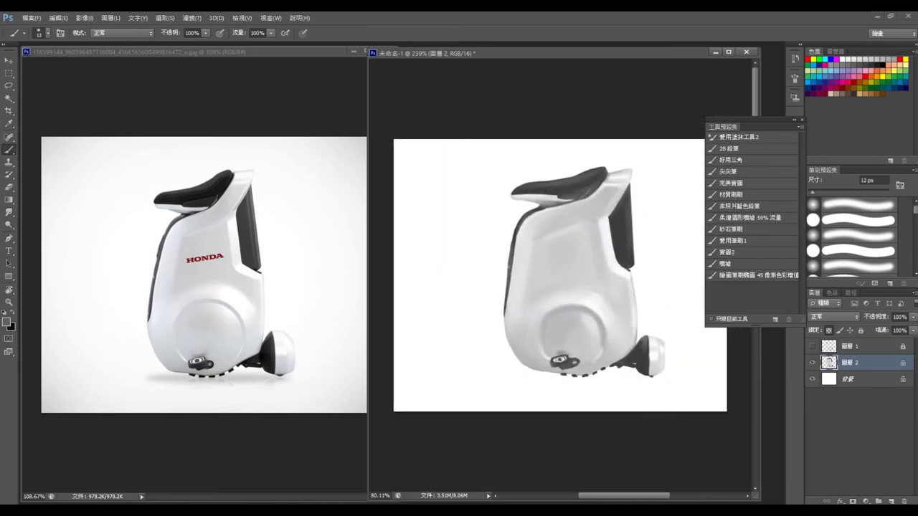
key(alt+bracketleft)
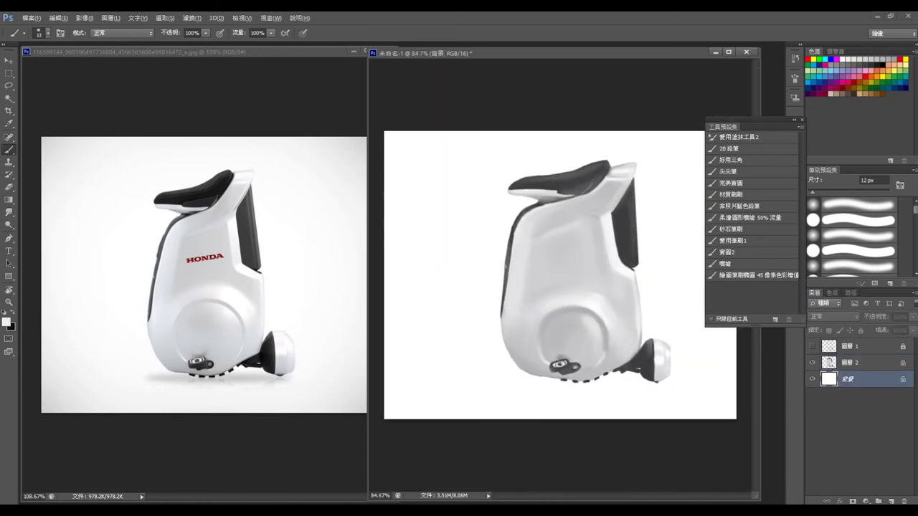
Step: Fill the Background with light grey and add an empty layer above it
key(alt+BackSpace)
key(ctrl+shift+alt+n)
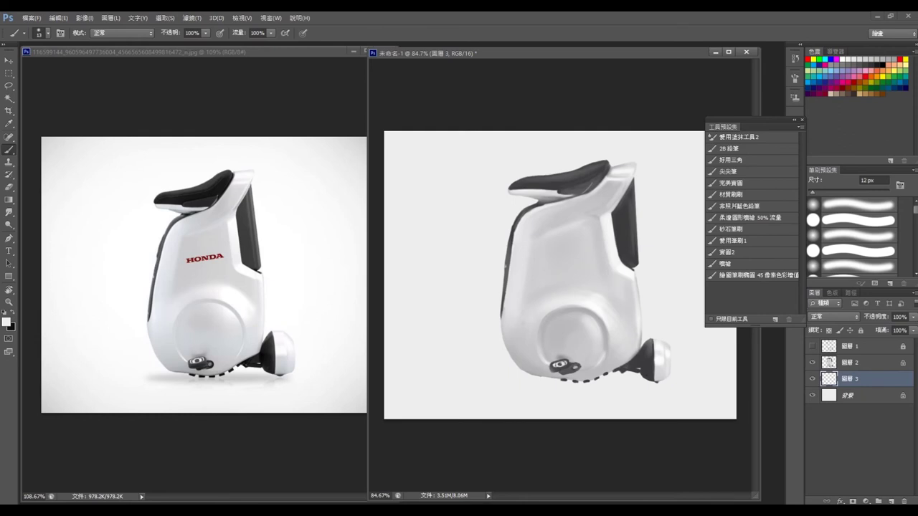
key(alt+bracketright)
scroll(592, 385, up, 3)
Step: Touch up the wheel on 圖層 2 with a 2 px hard brush, eraser and small airbrush
click(730, 183)
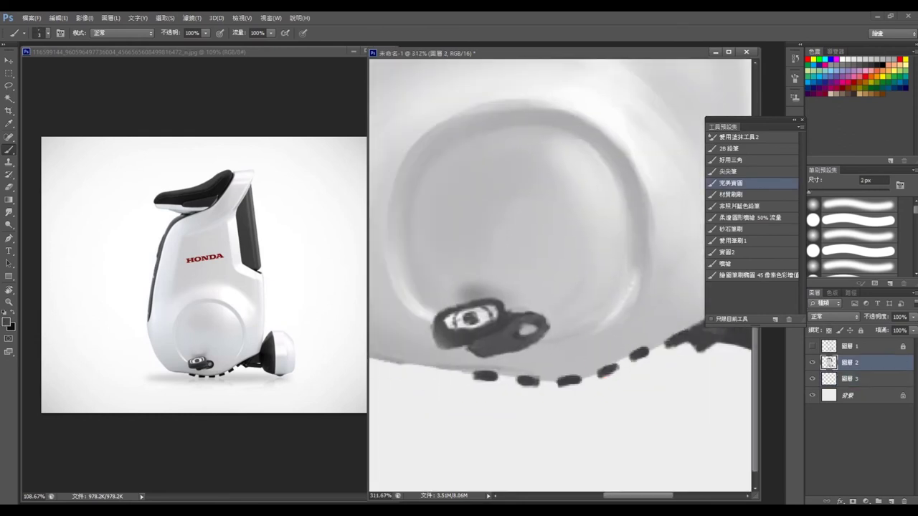
scroll(680, 454, down, 3)
key(e)
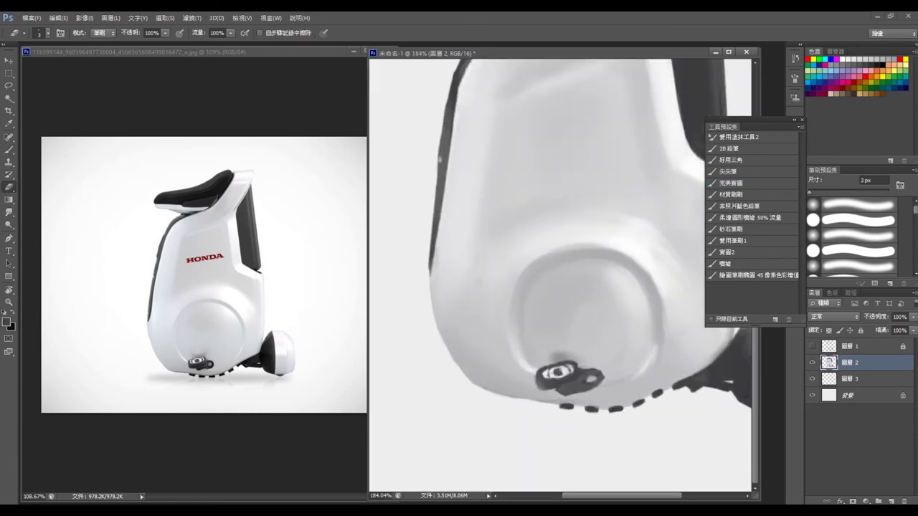
click(731, 263)
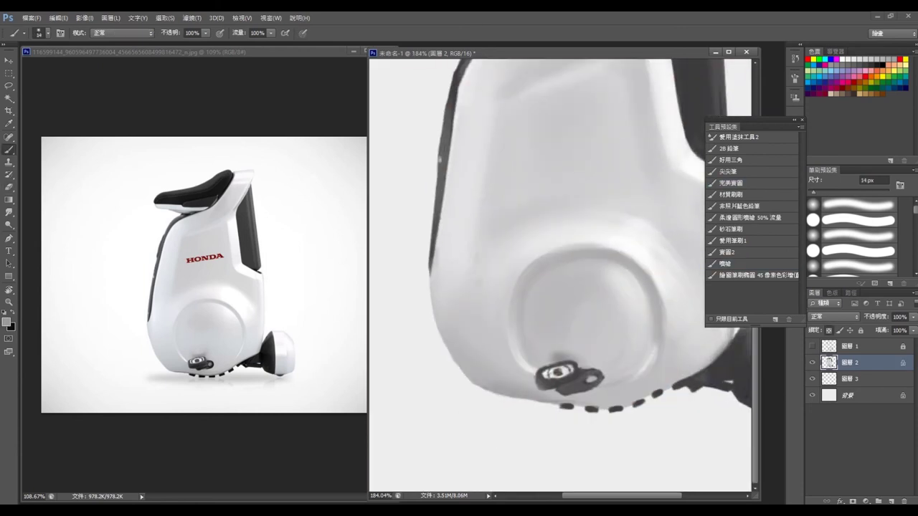
scroll(687, 324, up, 2)
scroll(686, 323, up, 1)
key(bracketleft)
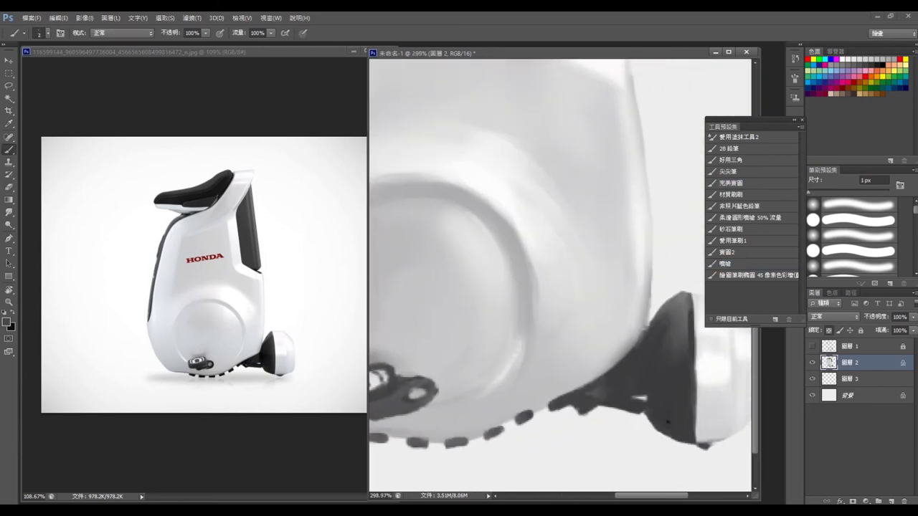
Step: Clear the can't-paint warning, then make 圖層 3 active and visible with the soft airbrush
click(812, 379)
click(849, 379)
click(574, 301)
click(461, 203)
click(849, 362)
click(731, 160)
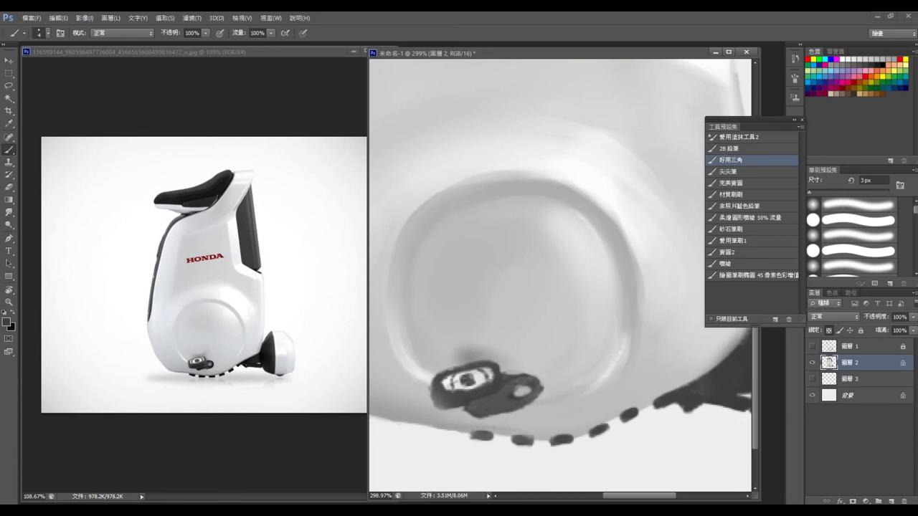
scroll(480, 434, down, 5)
key(alt+bracketleft)
click(731, 263)
click(812, 379)
Step: Airbrush a wide soft ground shadow under the scooter and grey tone along the canvas edges
drag(545, 379, 646, 381)
drag(495, 381, 673, 382)
key(bracketright)
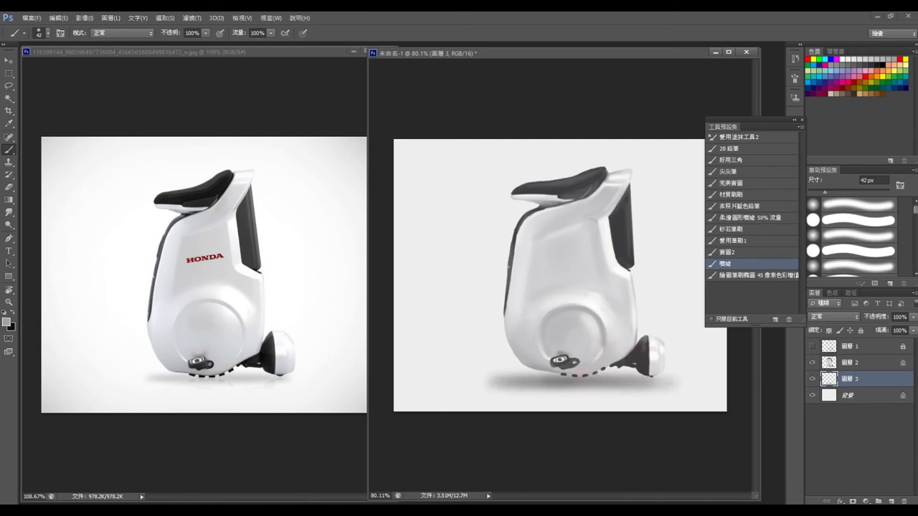
key(bracketleft)
drag(724, 406, 544, 401)
mouse_move(402, 215)
mouse_down()
mouse_move(581, 147)
mouse_move(699, 154)
mouse_up()
Step: With a 12 px brush, dab four soft shadow dots under the wheel marks
alt+right_click(492, 385)
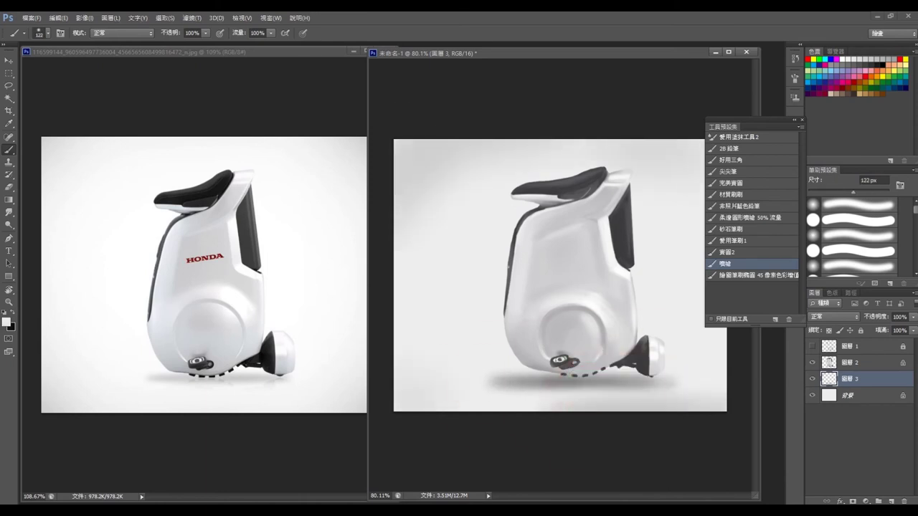
scroll(522, 359, up, 4)
alt+right_click(522, 359)
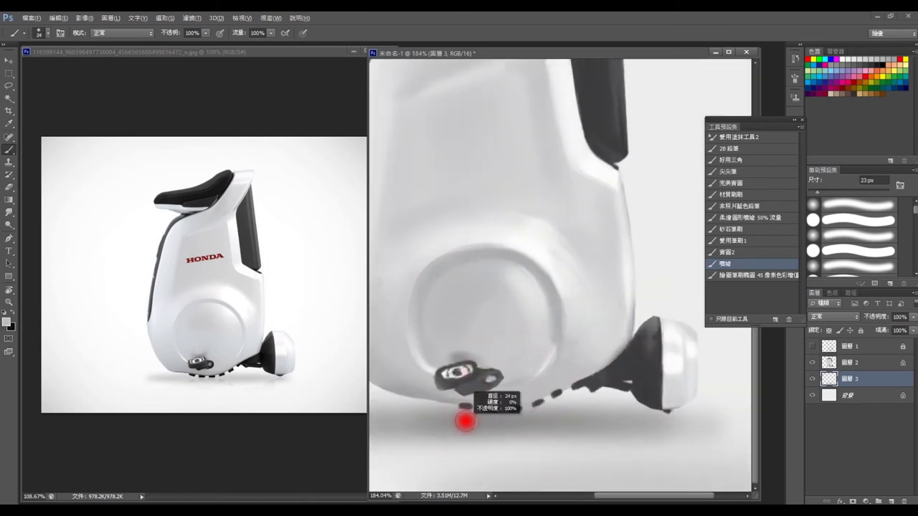
click(464, 425)
click(491, 425)
click(520, 425)
click(547, 426)
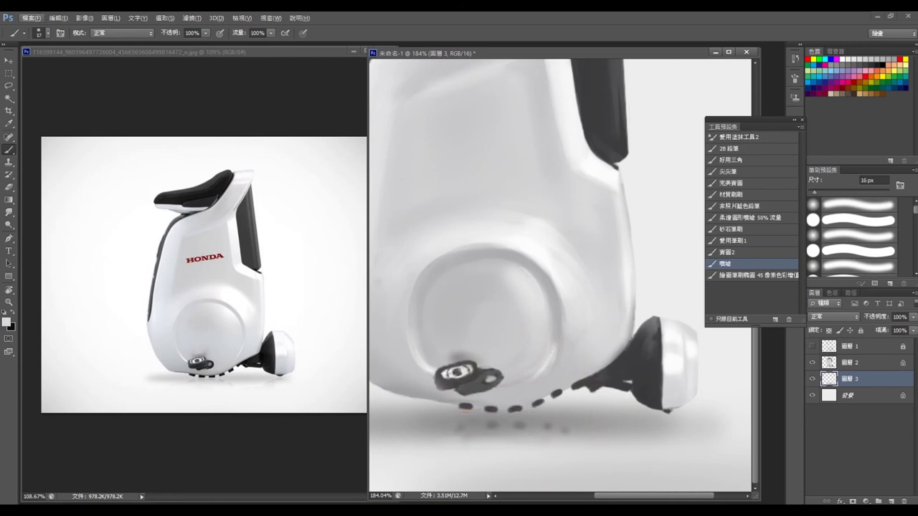
scroll(559, 276, down, 1)
Step: Resize the brush from 3 px up to a broad size and switch to white
alt+right_click(566, 422)
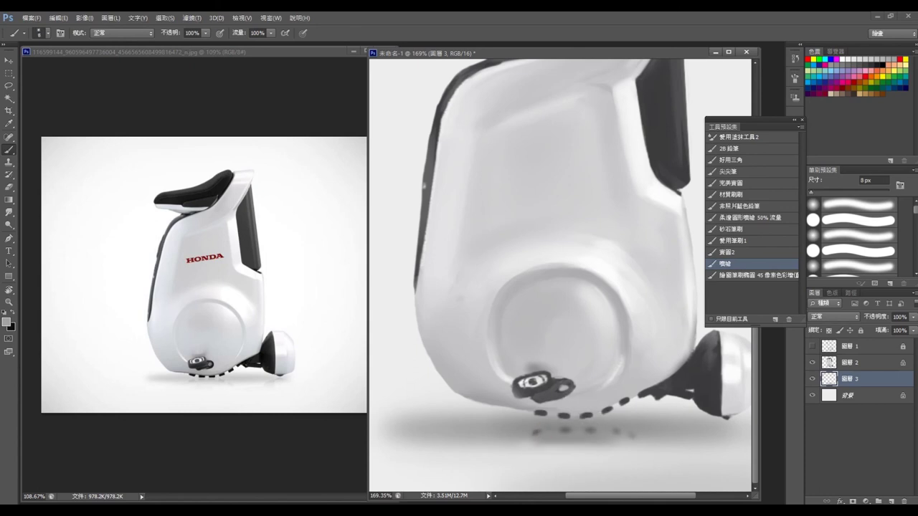
scroll(559, 276, down, 3)
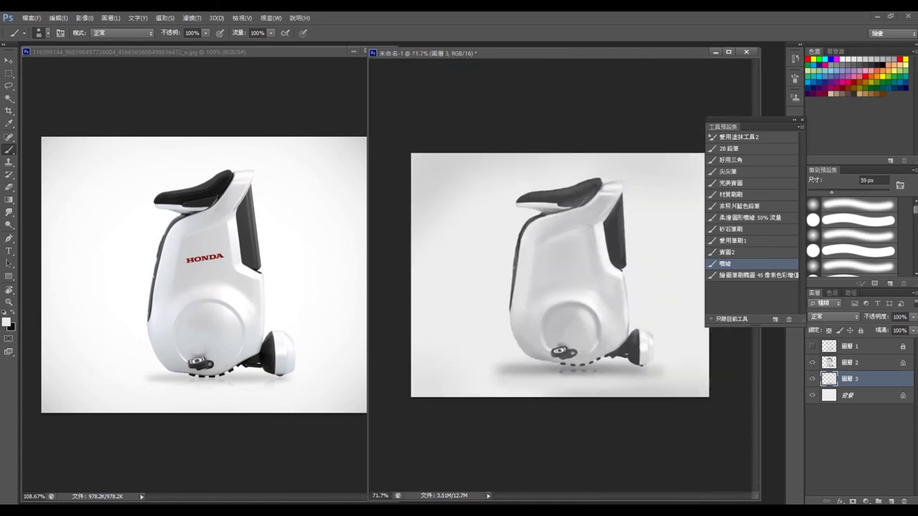
scroll(650, 323, up, 3)
alt+right_click(618, 425)
alt+right_click(602, 447)
key(x)
alt+right_click(627, 432)
alt+right_click(630, 433)
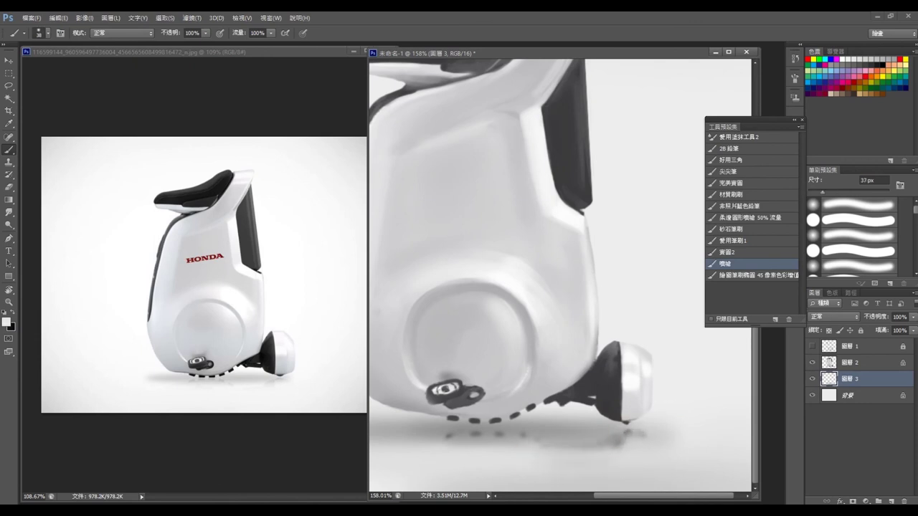
scroll(631, 433, down, 3)
scroll(582, 355, up, 3)
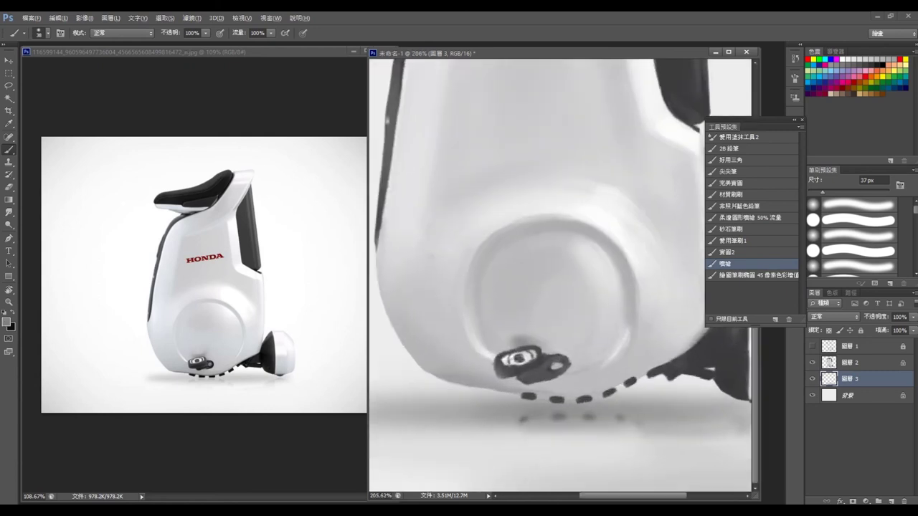
alt+right_click(545, 426)
Step: Smooth the faint shadow dots under the wheel with one broad stroke and review the painting
drag(466, 420, 639, 423)
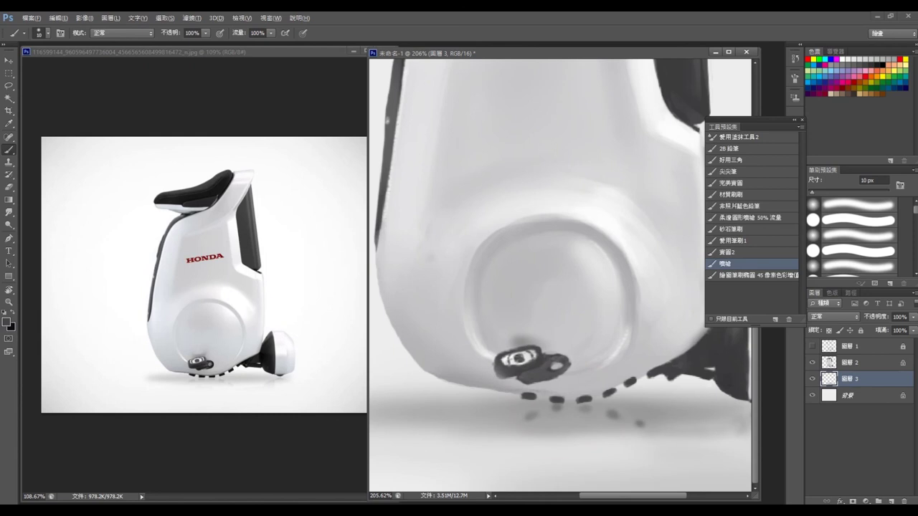
scroll(559, 323, down, 5)
scroll(559, 322, up, 4)
key(bracketleft)
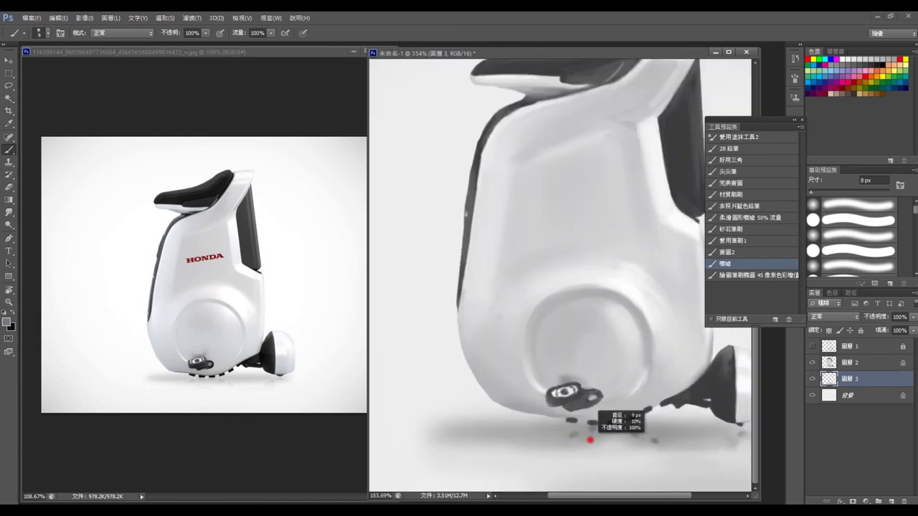
scroll(559, 322, down, 2)
scroll(502, 322, up, 3)
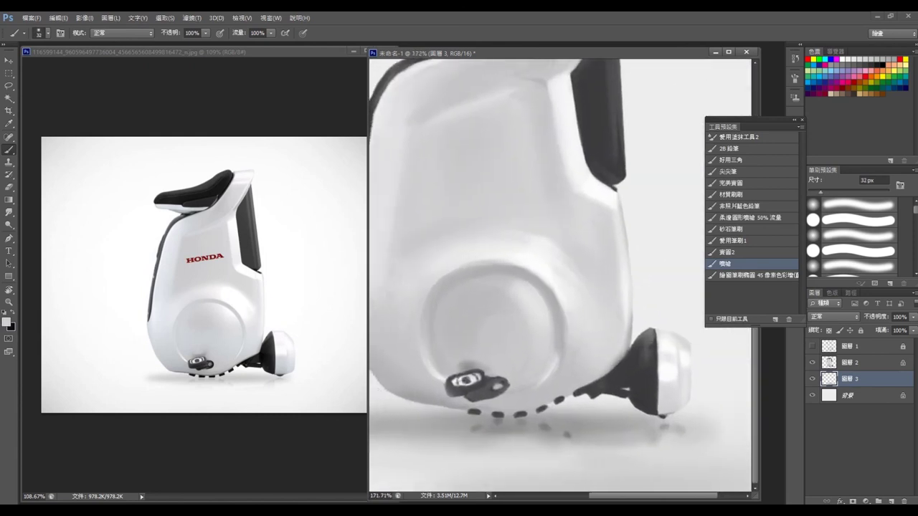
scroll(559, 322, down, 1)
key(bracketright)
key(bracketright)
key(bracketright)
scroll(559, 322, down, 2)
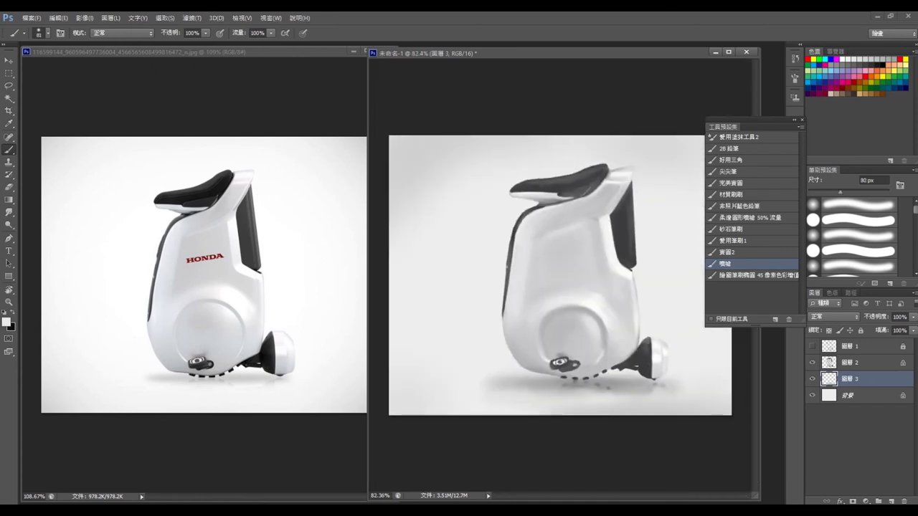
scroll(512, 182, up, 3)
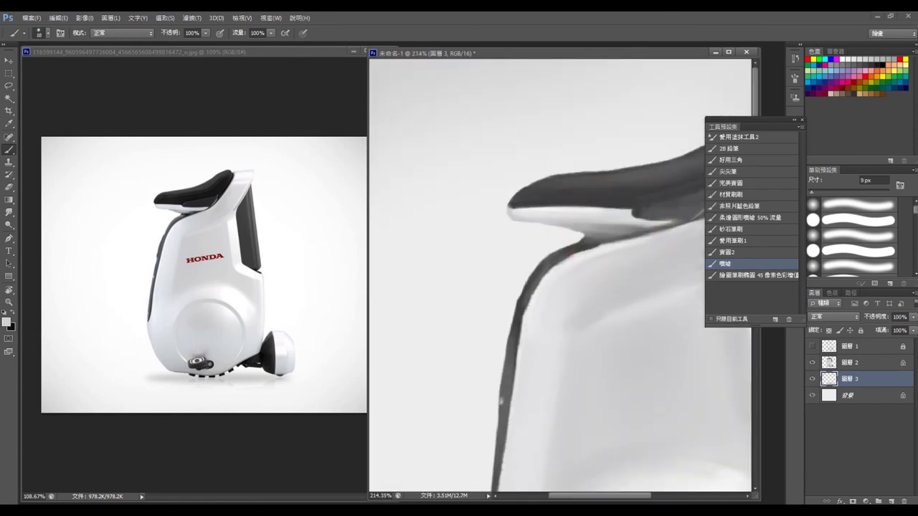
Step: On Layer 2 with the 2B pencil, draw dark and light strokes along the seat lip
click(850, 362)
click(728, 148)
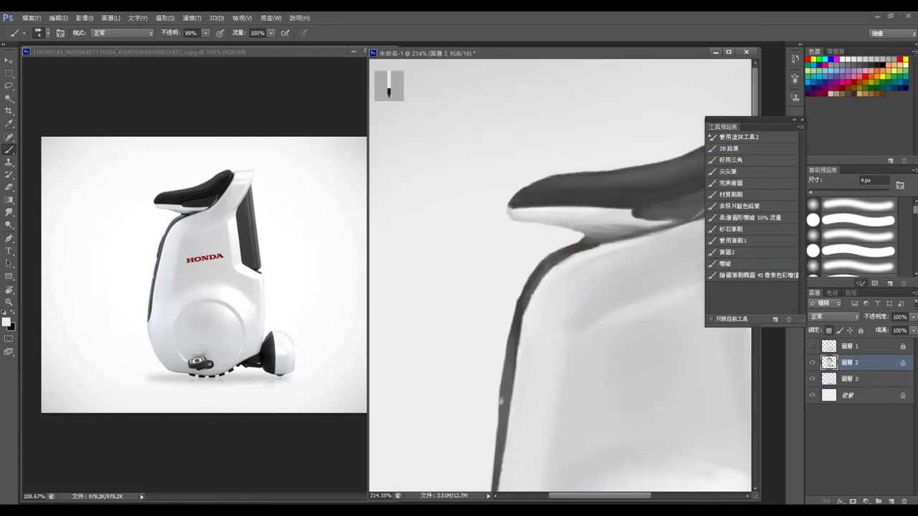
scroll(601, 233, down, 1)
scroll(601, 234, up, 2)
scroll(494, 202, down, 2)
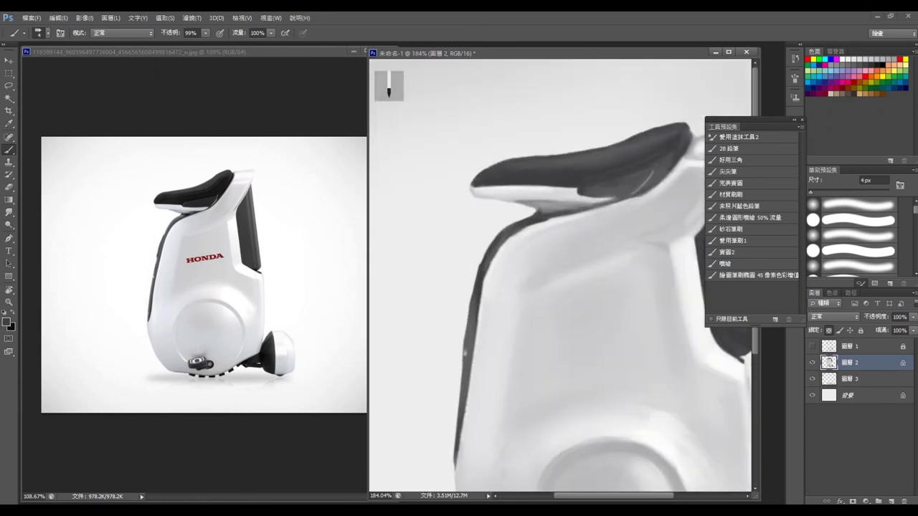
mouse_move(567, 211)
mouse_down()
mouse_move(621, 200)
mouse_move(677, 162)
mouse_up()
drag(582, 198, 625, 194)
key(x)
click(725, 263)
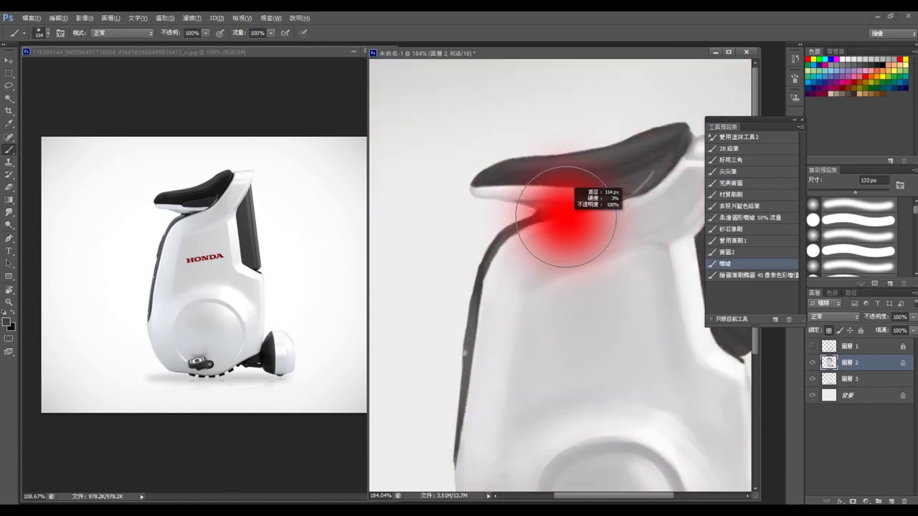
Step: Darken the left edge of the body with a fine-tipped brush
scroll(464, 351, down, 2)
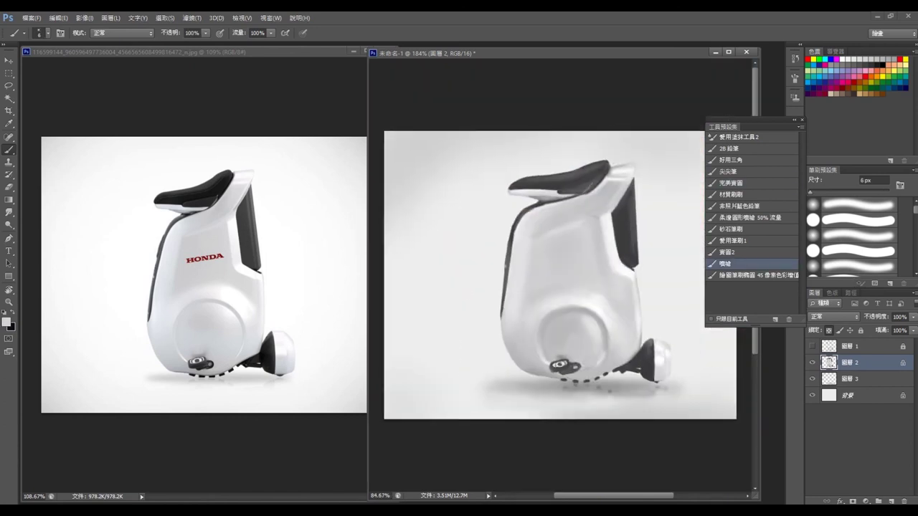
drag(502, 287, 545, 273)
key(bracketright)
scroll(552, 154, up, 3)
key(bracketleft)
key(bracketleft)
key(bracketleft)
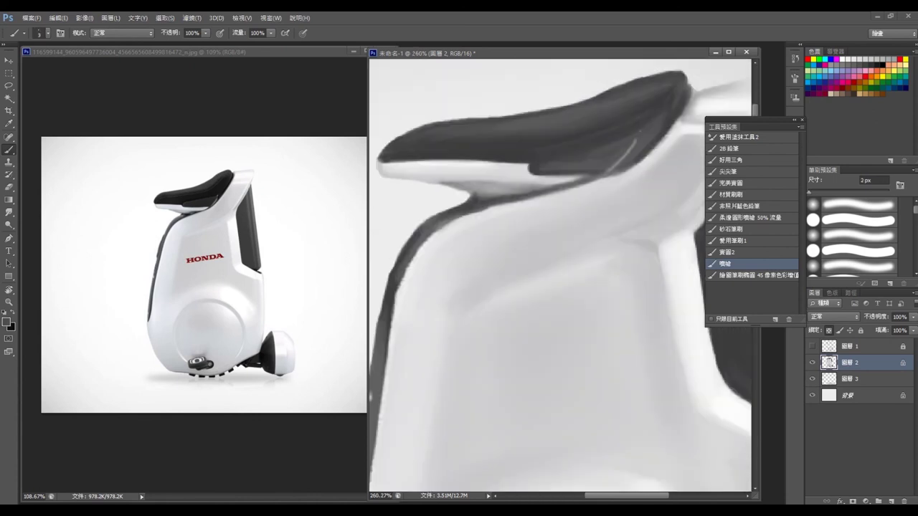
scroll(452, 310, down, 1)
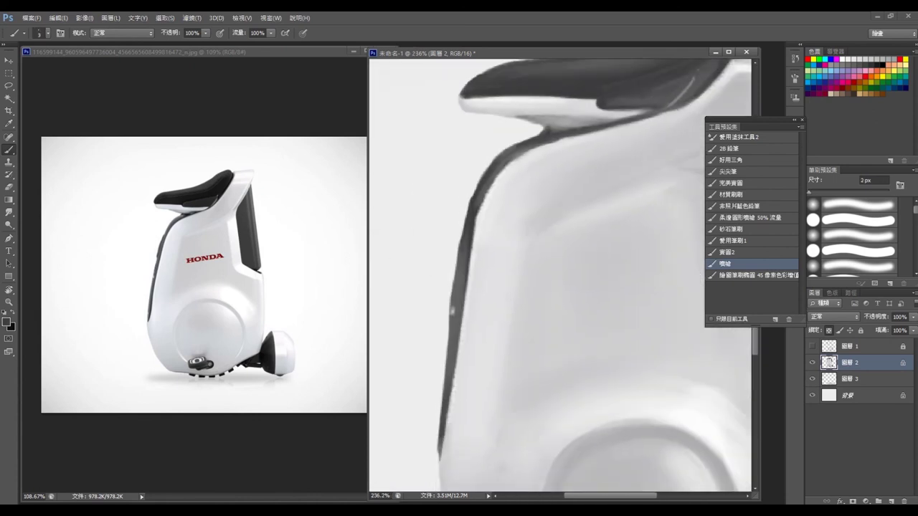
scroll(451, 310, down, 2)
key(e)
key(b)
drag(460, 314, 466, 218)
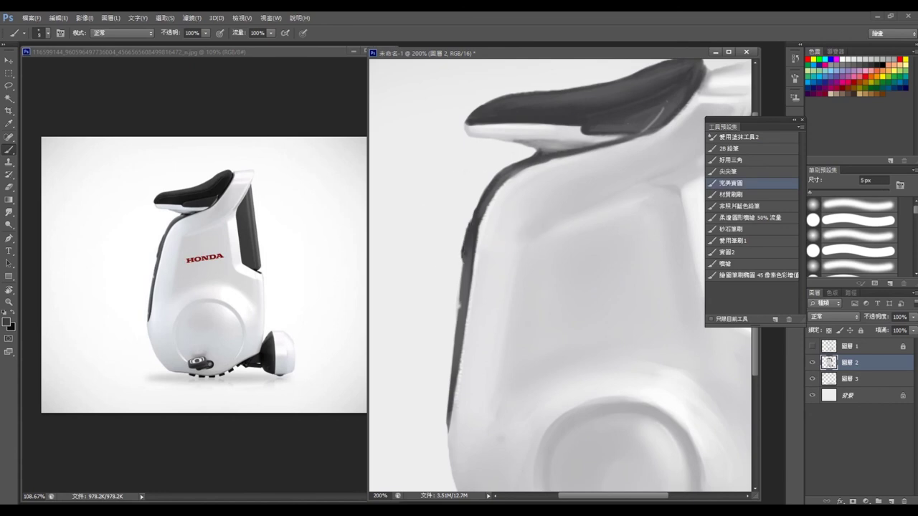
Step: Erase stray marks around the seat and left edge
click(729, 148)
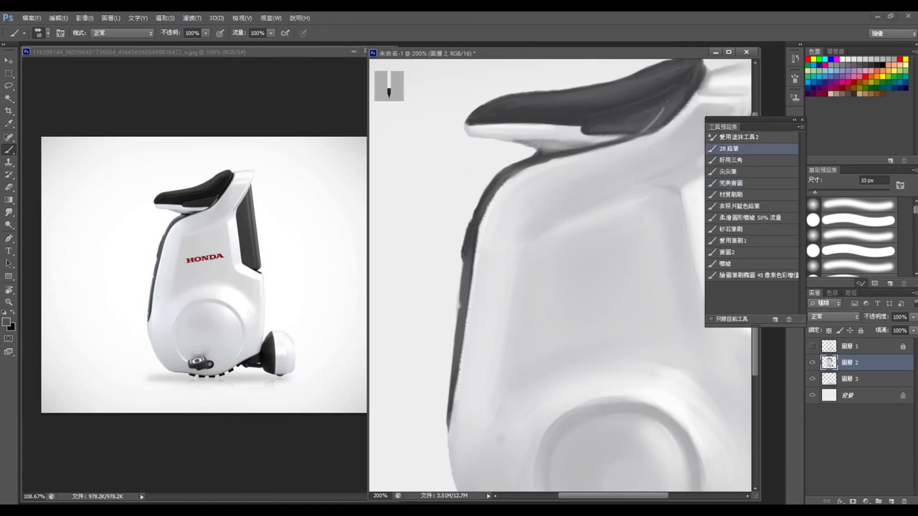
scroll(560, 275, down, 3)
scroll(560, 276, down, 1)
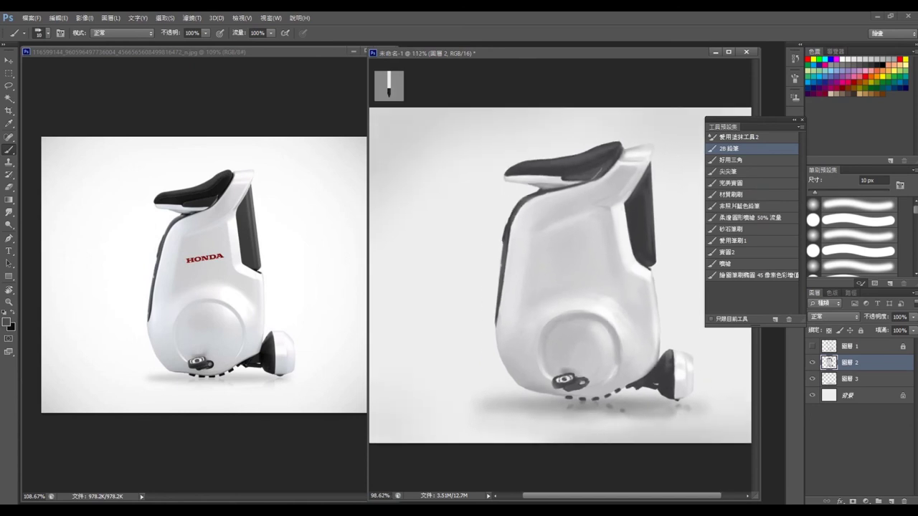
scroll(577, 373, up, 3)
key(e)
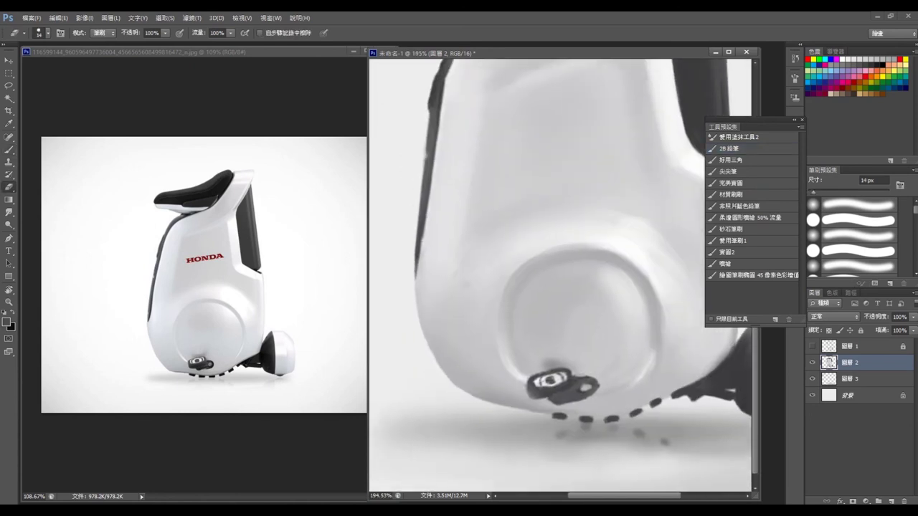
scroll(559, 323, down, 3)
scroll(559, 322, up, 2)
scroll(559, 322, down, 1)
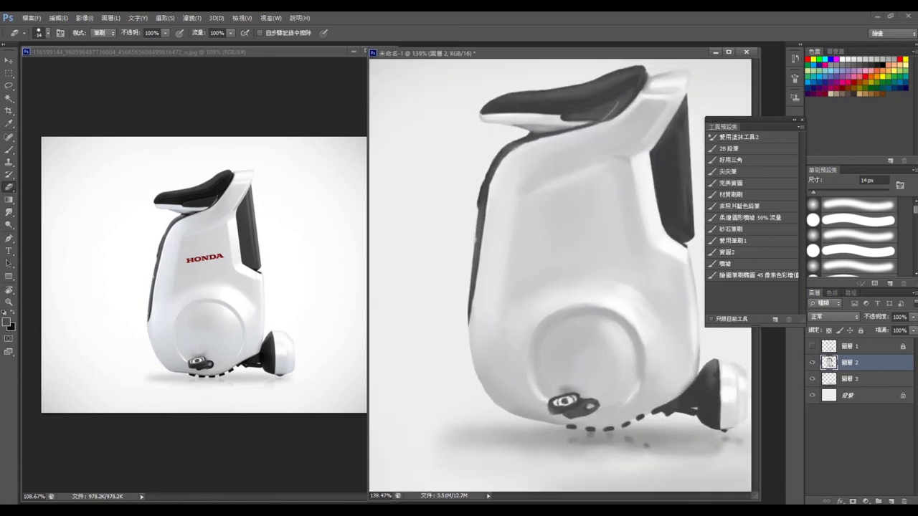
scroll(502, 154, down, 2)
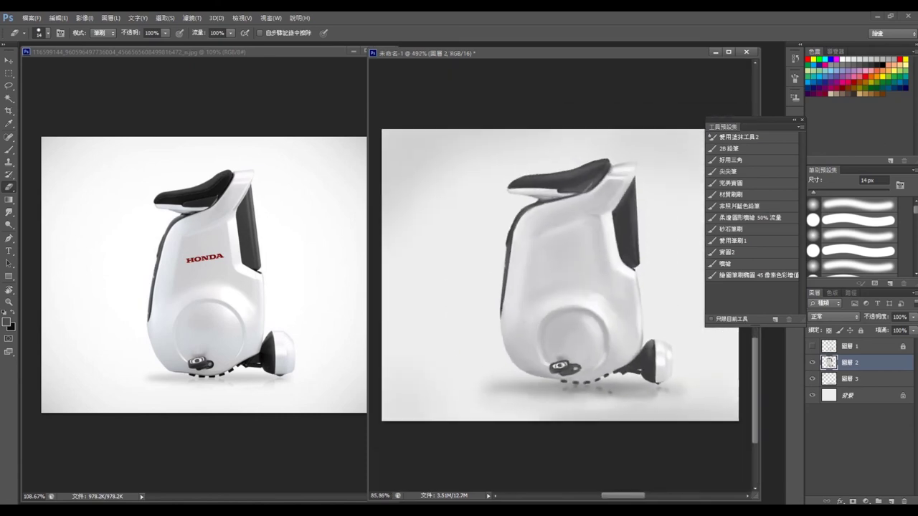
scroll(502, 154, up, 4)
scroll(559, 272, down, 3)
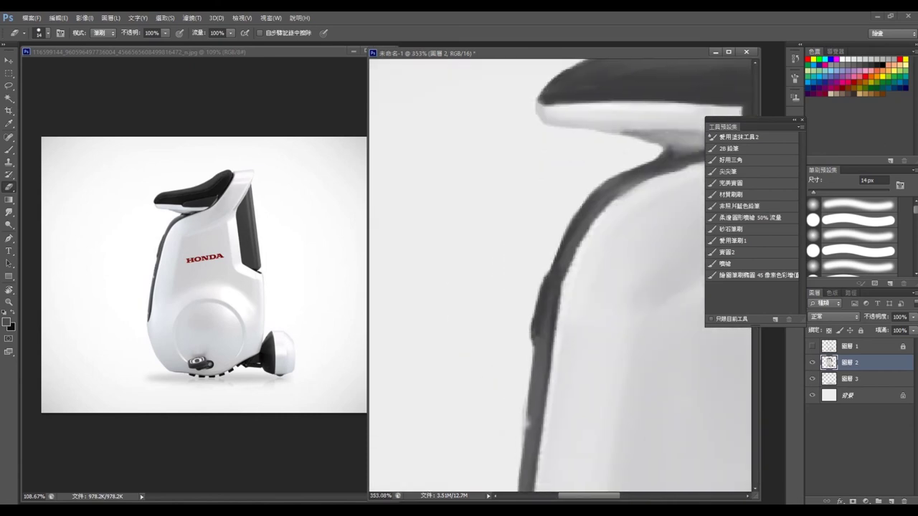
Step: Add sharp dark pencil strokes along the left body edge, then fit the whole painting
click(727, 251)
drag(545, 269, 530, 329)
click(727, 149)
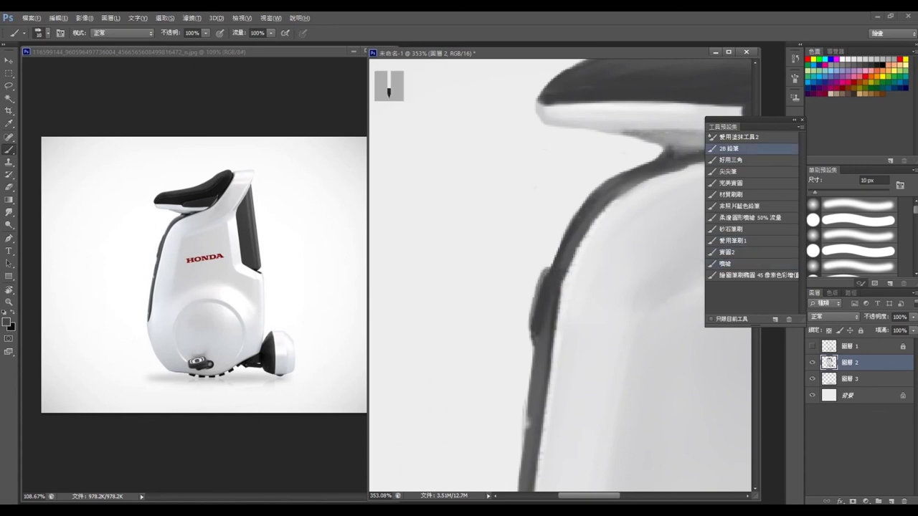
drag(542, 271, 536, 396)
key(ctrl+0)
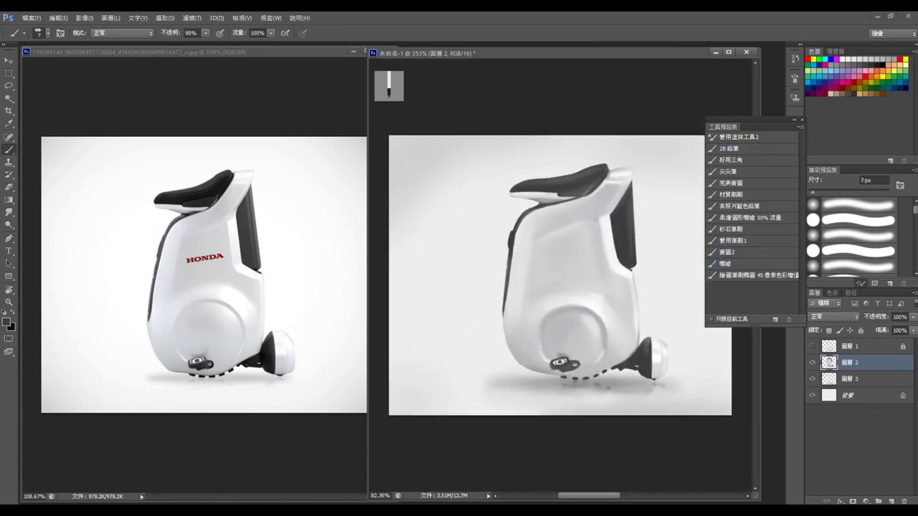
Step: Handwrite the signature at the lower left, redoing the first attempt
drag(724, 126, 786, 132)
drag(412, 387, 482, 364)
key(ctrl+z)
mouse_move(403, 372)
mouse_down()
mouse_move(475, 345)
mouse_move(414, 380)
mouse_up()
Step: Write the date 2020.8.5 beside the signature, undoing a stray stroke
mouse_move(416, 373)
mouse_down()
mouse_move(428, 378)
mouse_move(440, 367)
mouse_up()
click(436, 371)
click(448, 367)
drag(455, 356, 451, 363)
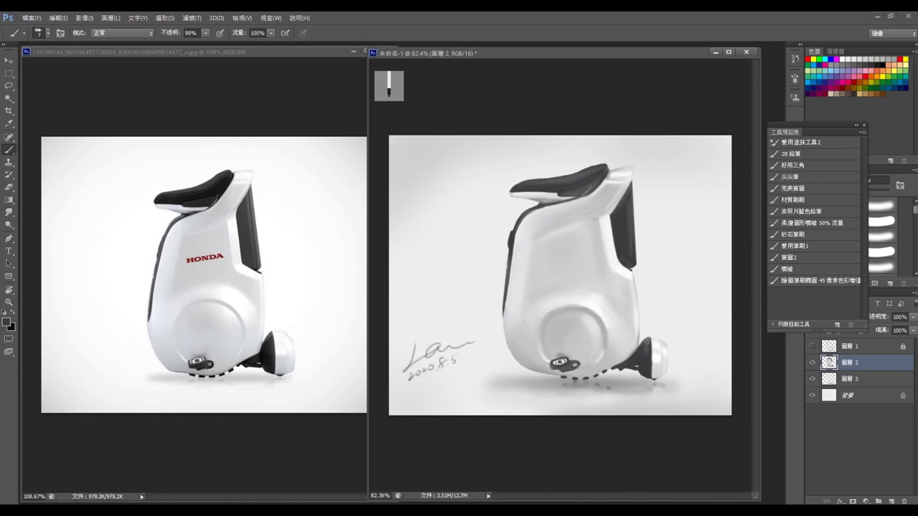
key(ctrl+z)
click(889, 93)
Step: Set the foreground colour to dark red and return to the brush
key(Return)
click(6, 322)
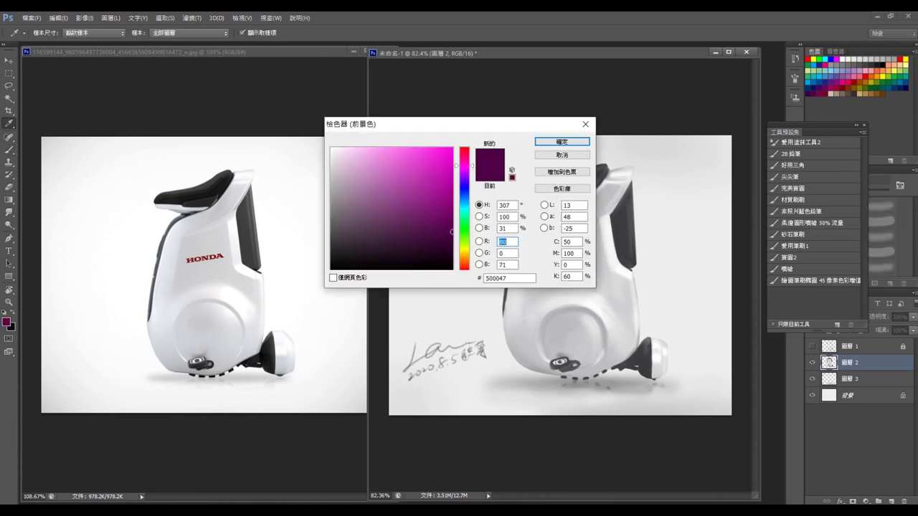
key(Escape)
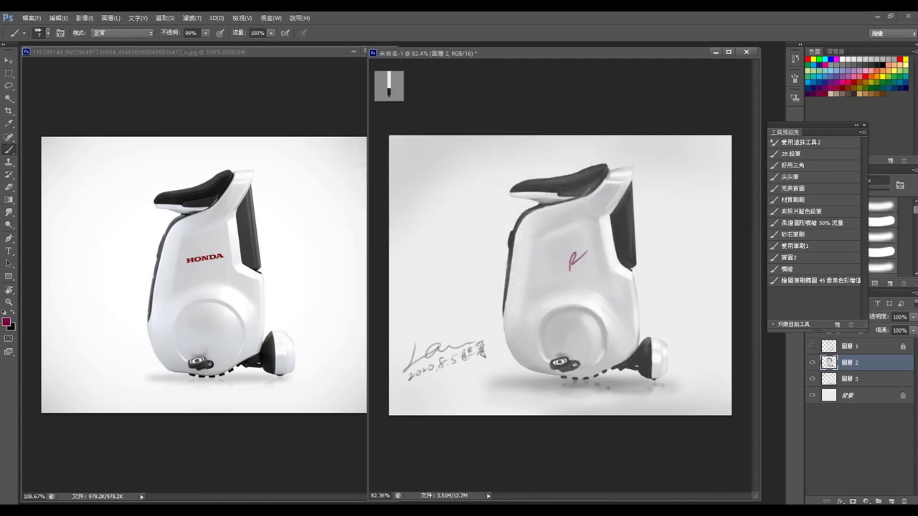
click(6, 322)
key(Return)
key(b)
Step: Hand-letter the dark red logo on the upper body, undoing the last stroke
drag(542, 264, 558, 256)
mouse_move(559, 256)
mouse_down()
mouse_move(586, 250)
mouse_move(568, 255)
mouse_up()
key(ctrl+z)
key(ctrl+z)
key(ctrl+z)
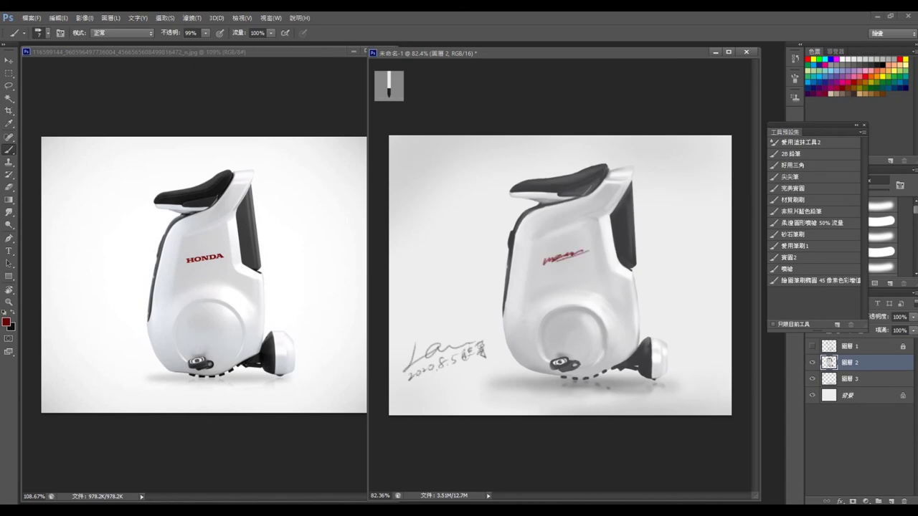